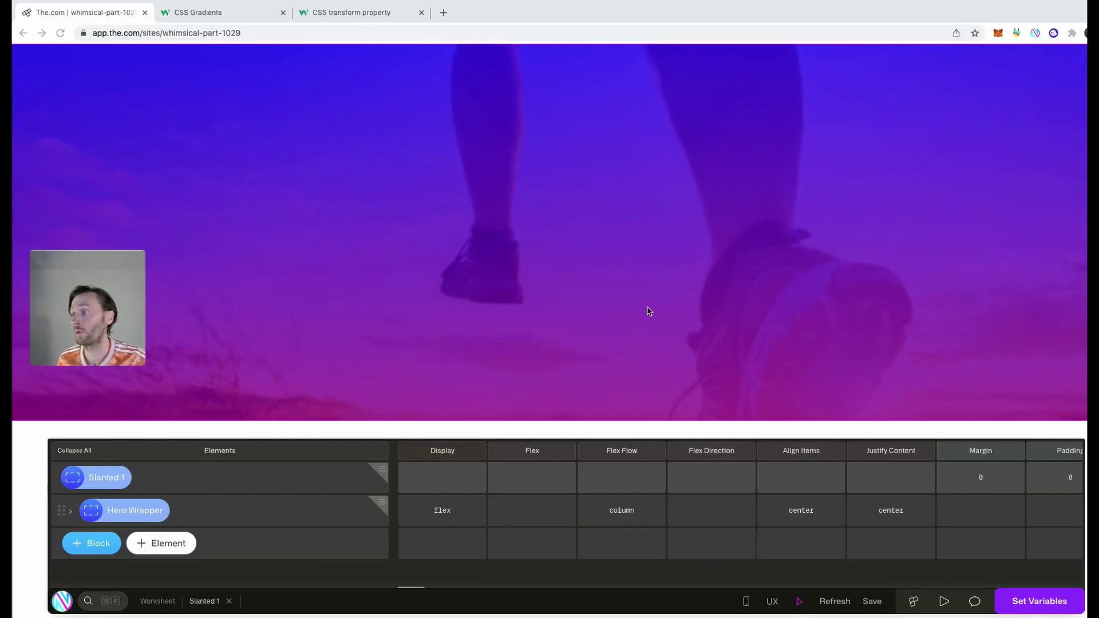
Create a new block in the worksheet and name it Gradient.
left_click(163, 605)
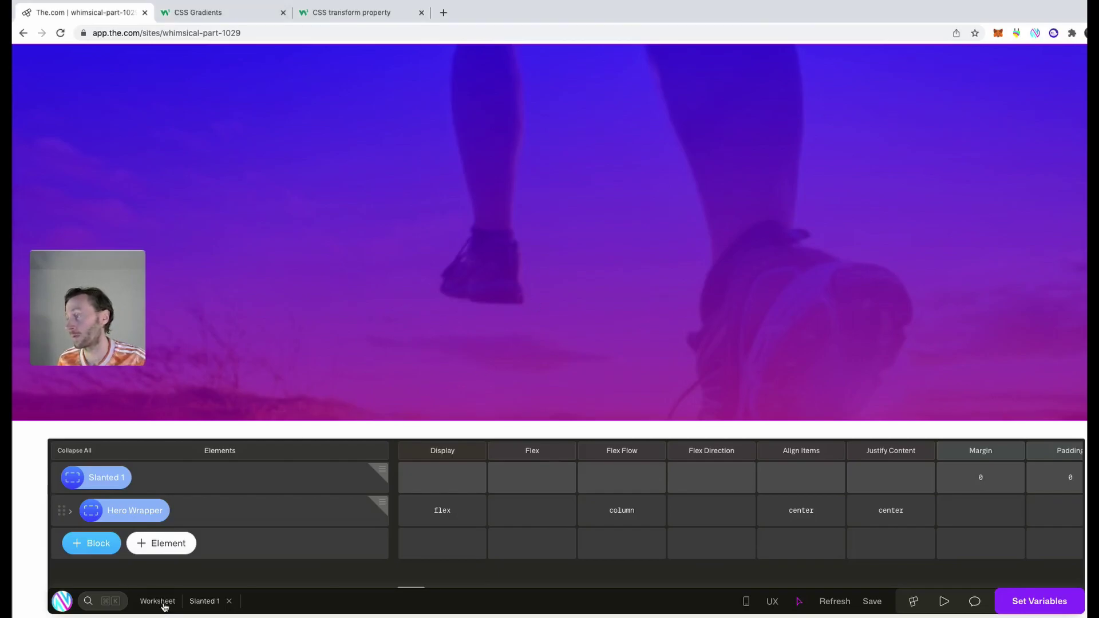
left_click(163, 605)
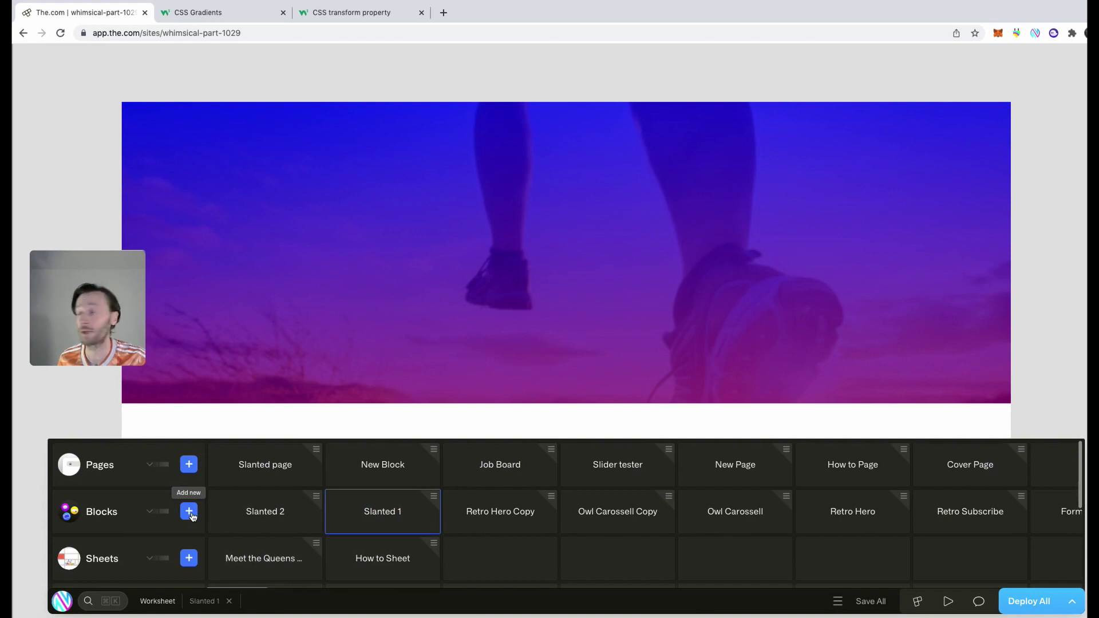
left_click(189, 512)
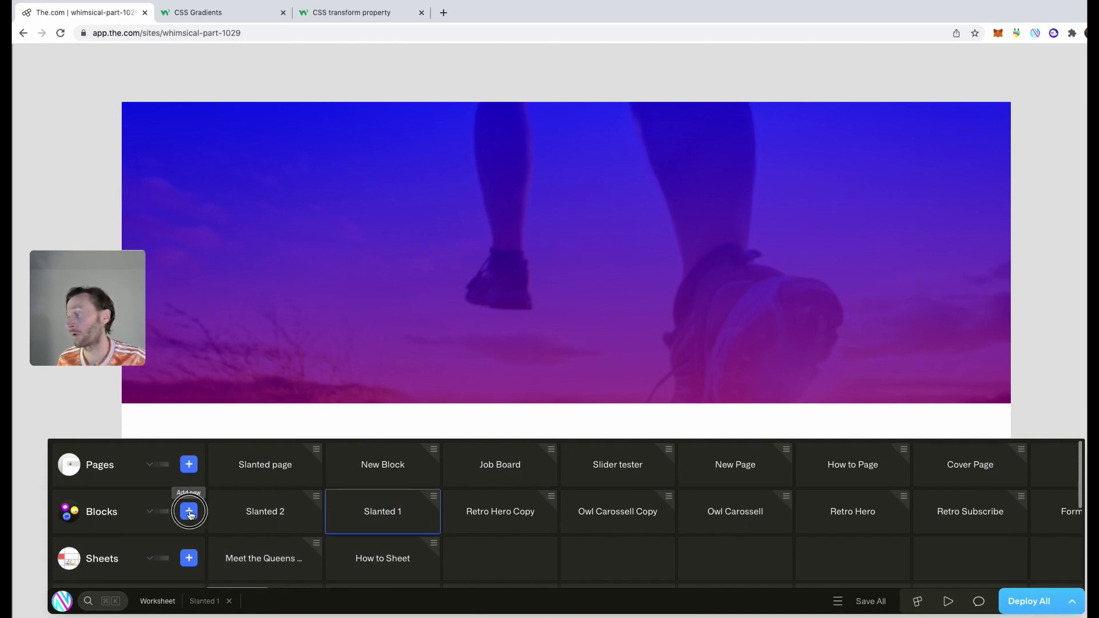
type("G")
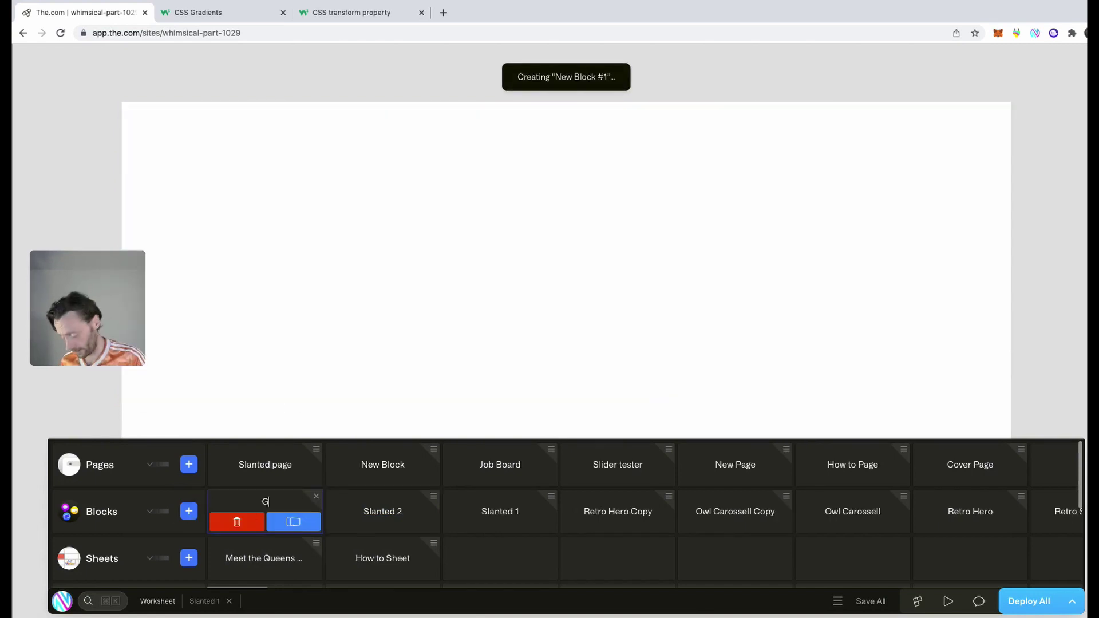
type("radient")
key("Return")
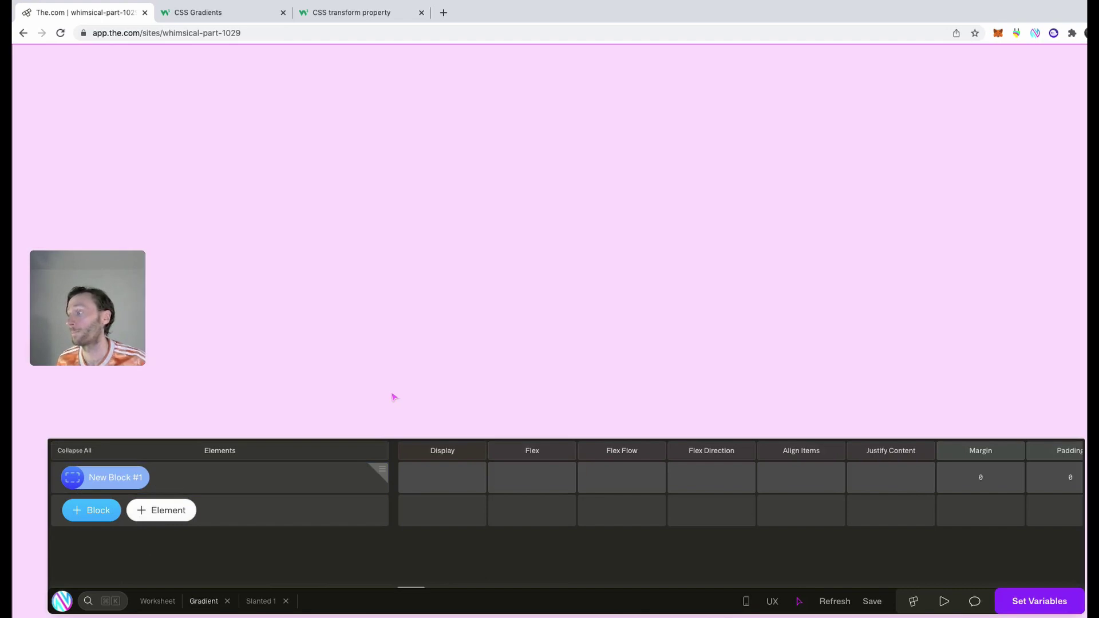
Add a div element to the Gradient block and label it "BG image container".
left_click(155, 510)
type("div")
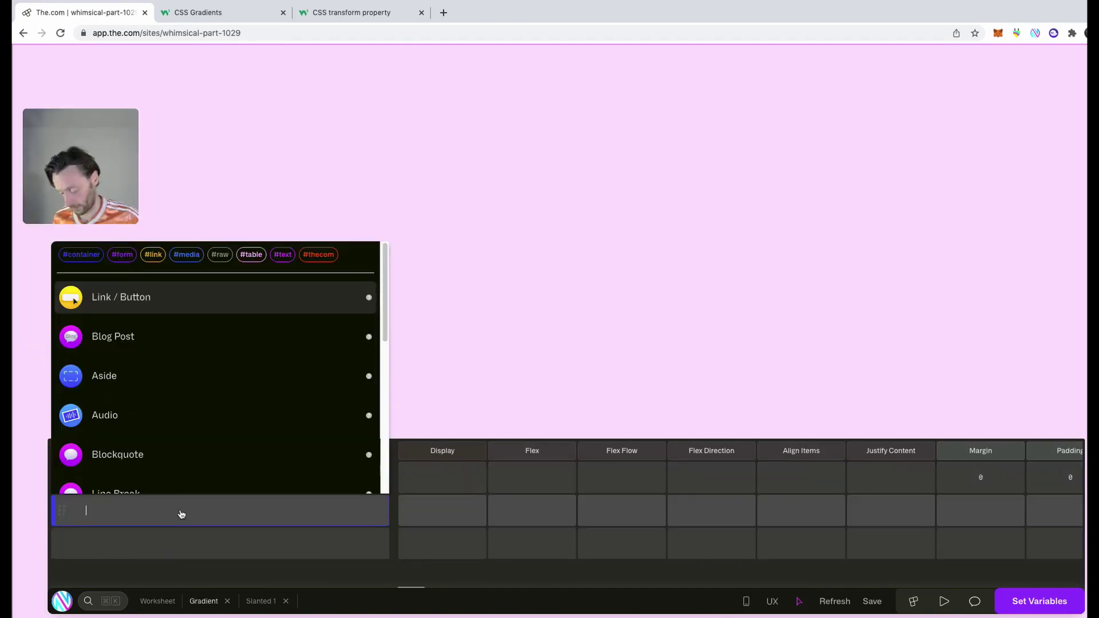
key("Return")
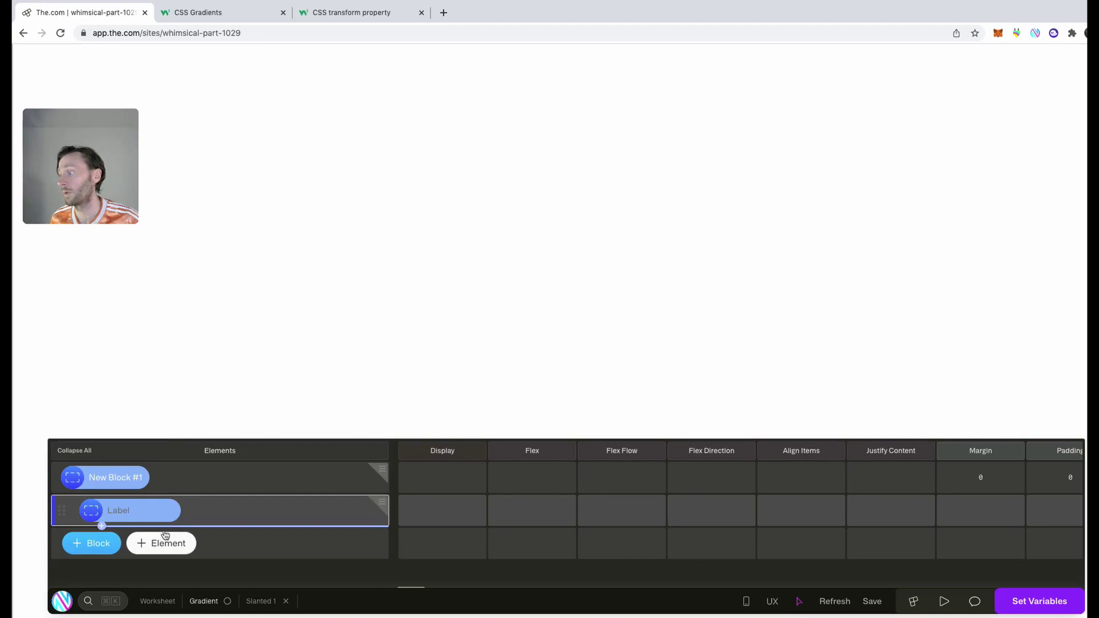
type("B")
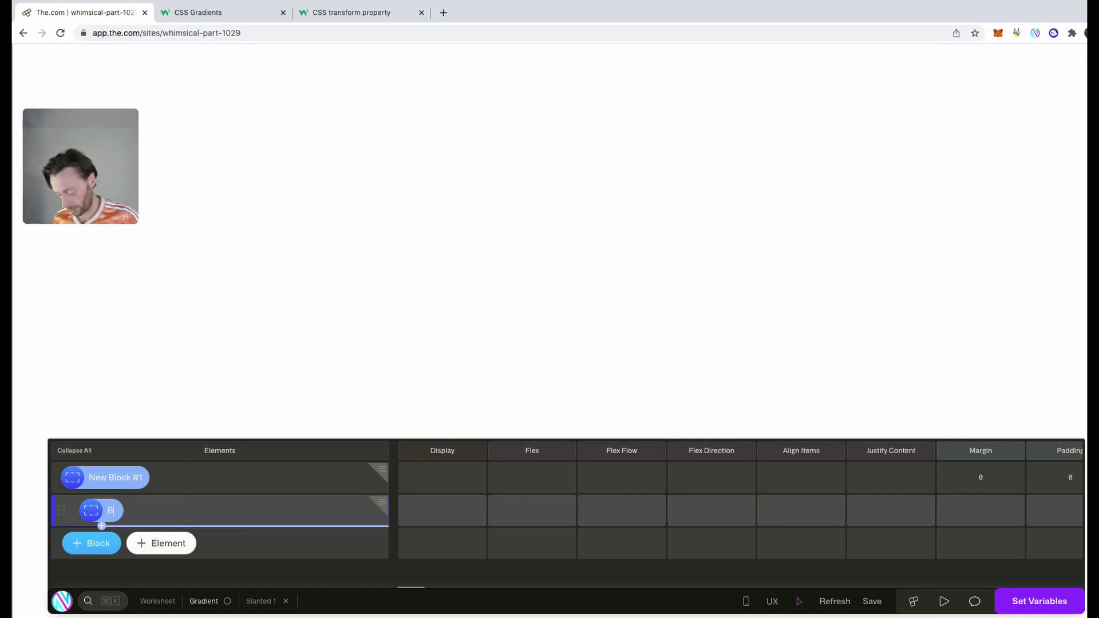
type("G image container")
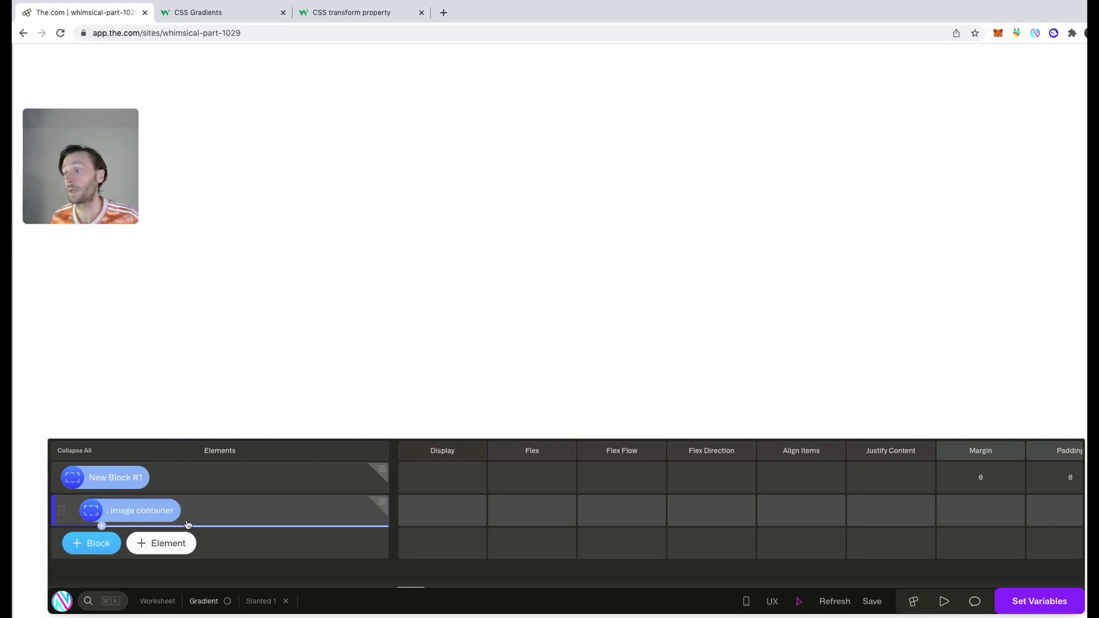
Set the BG image container's height to 70% and its width to 100%.
left_click(1023, 519)
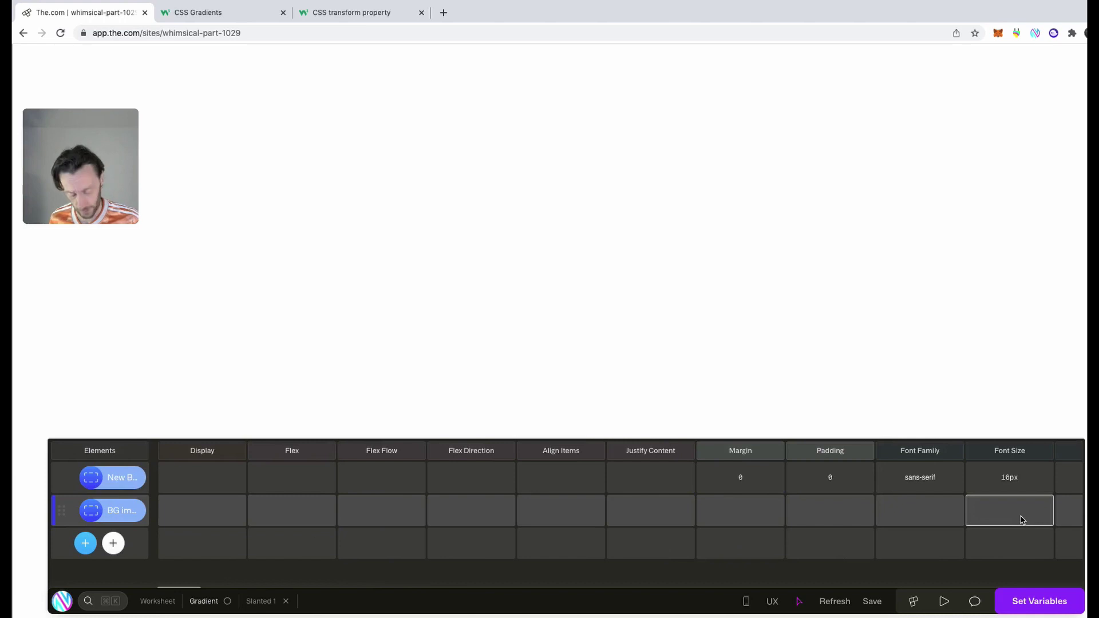
scroll(1023, 519, "right", 10)
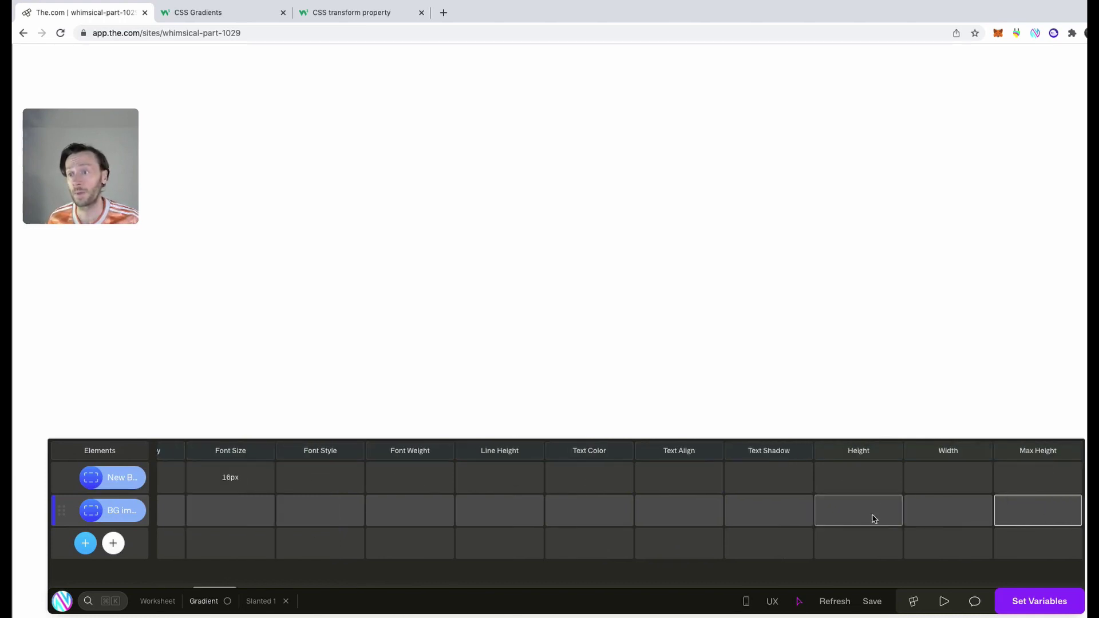
left_click(873, 515)
type("70")
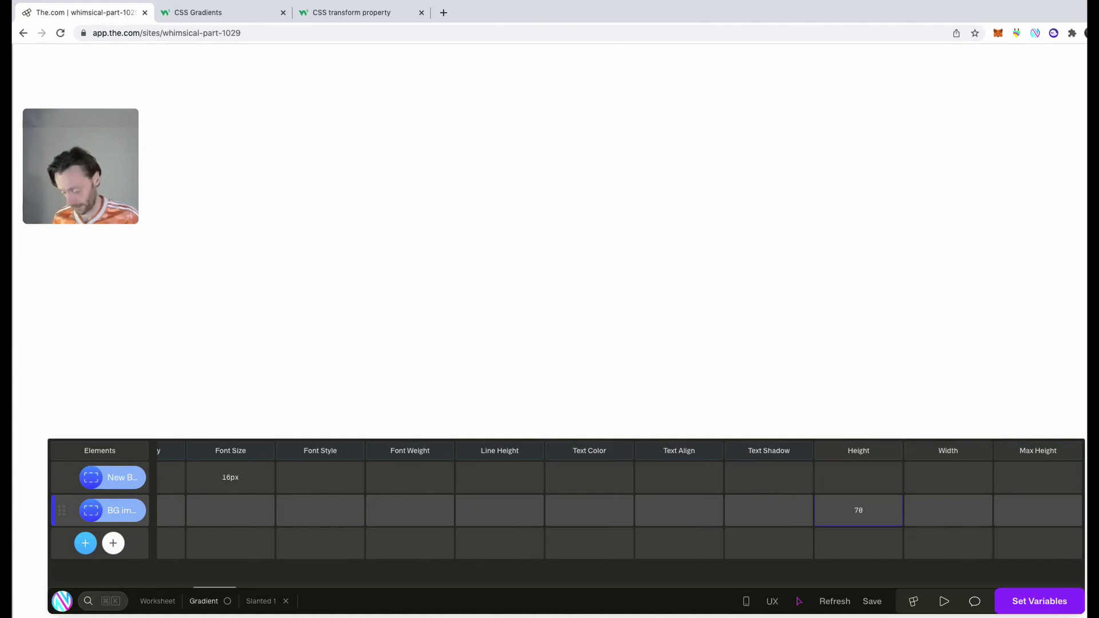
key("Tab")
type("100%")
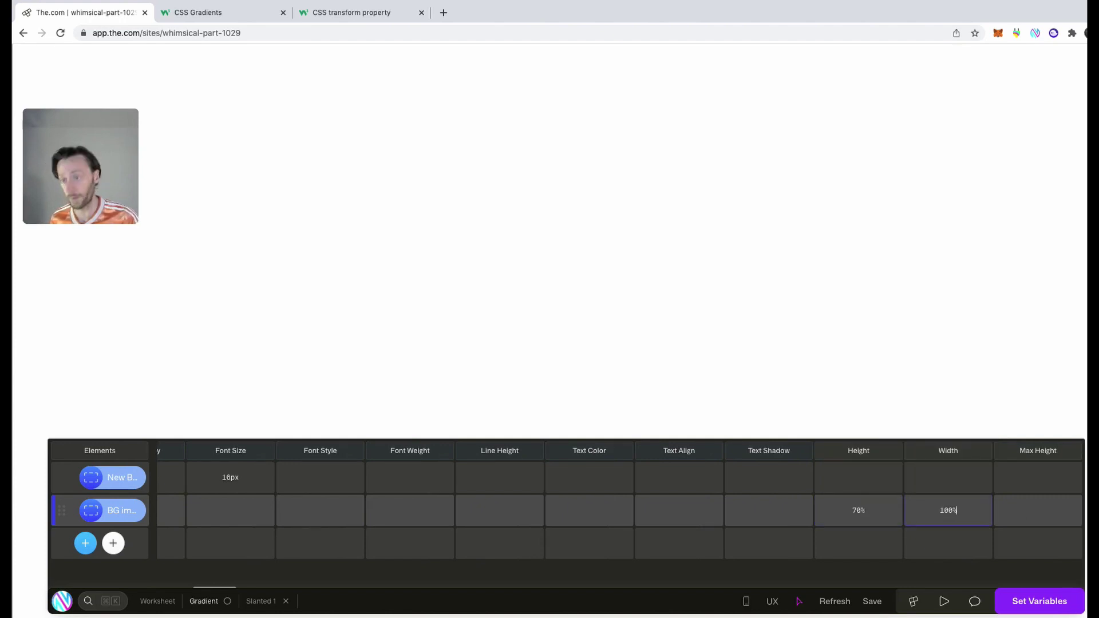
key("Return")
left_click(860, 517)
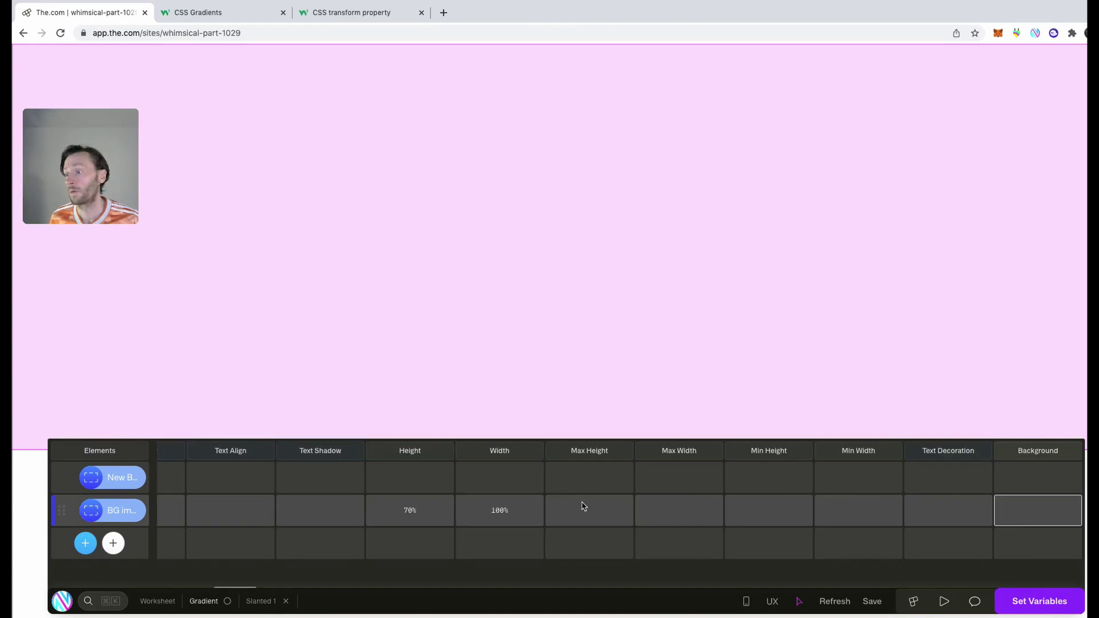
Set the BG image container's background image to the photo of the runner's legs.
left_click(1048, 522)
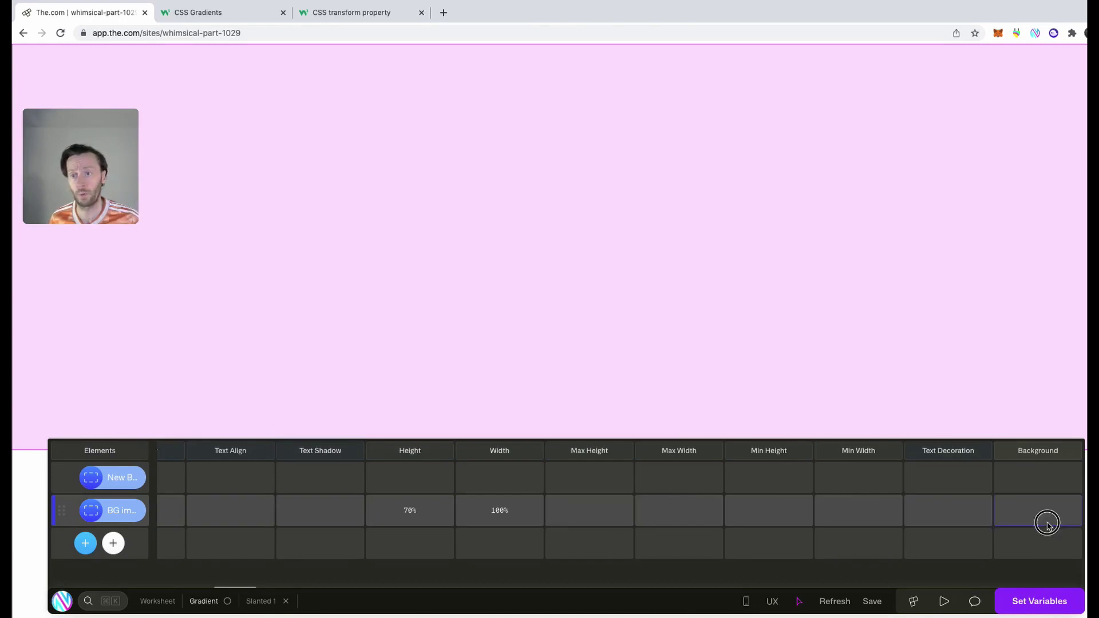
key("Right")
key("Right")
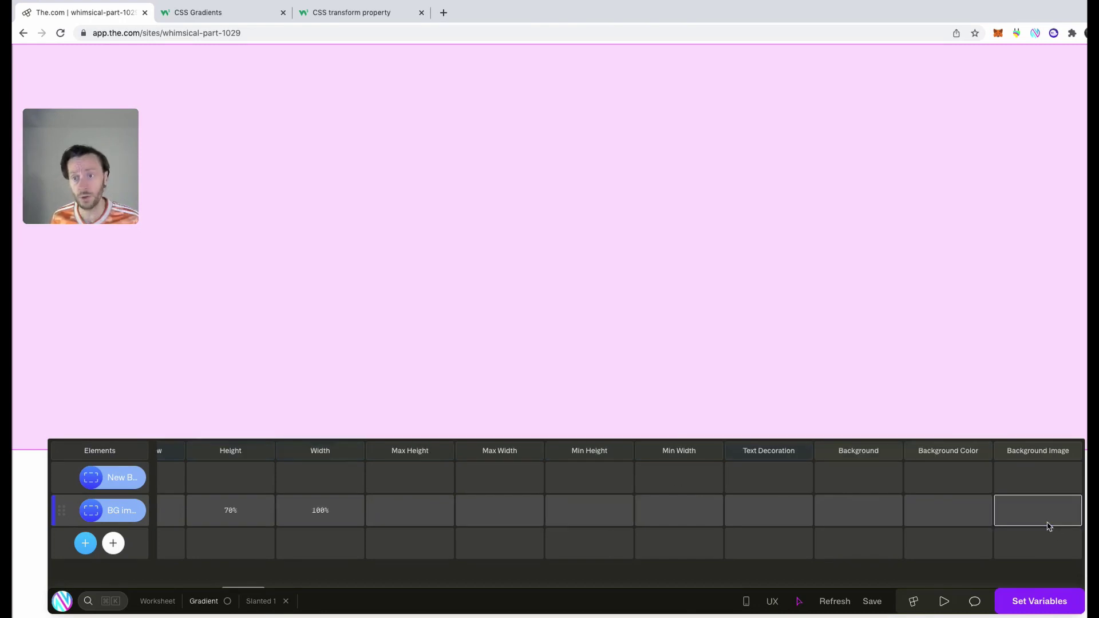
left_click(1017, 515)
left_click(1037, 363)
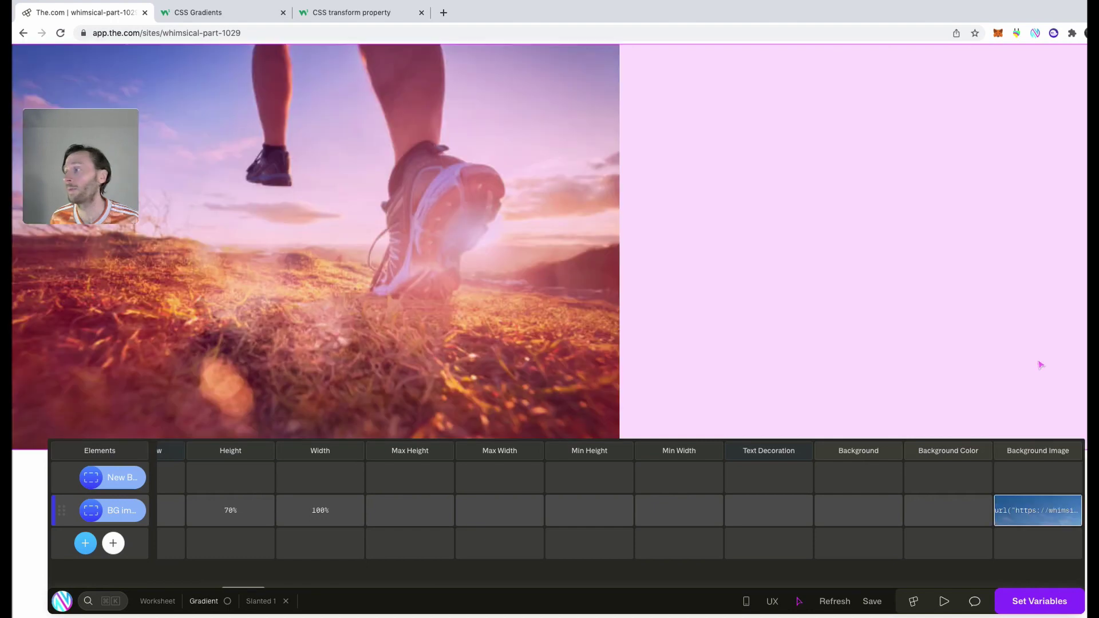
Set the BG image container's background size to Cover.
key("Right")
key("Right")
key("Right")
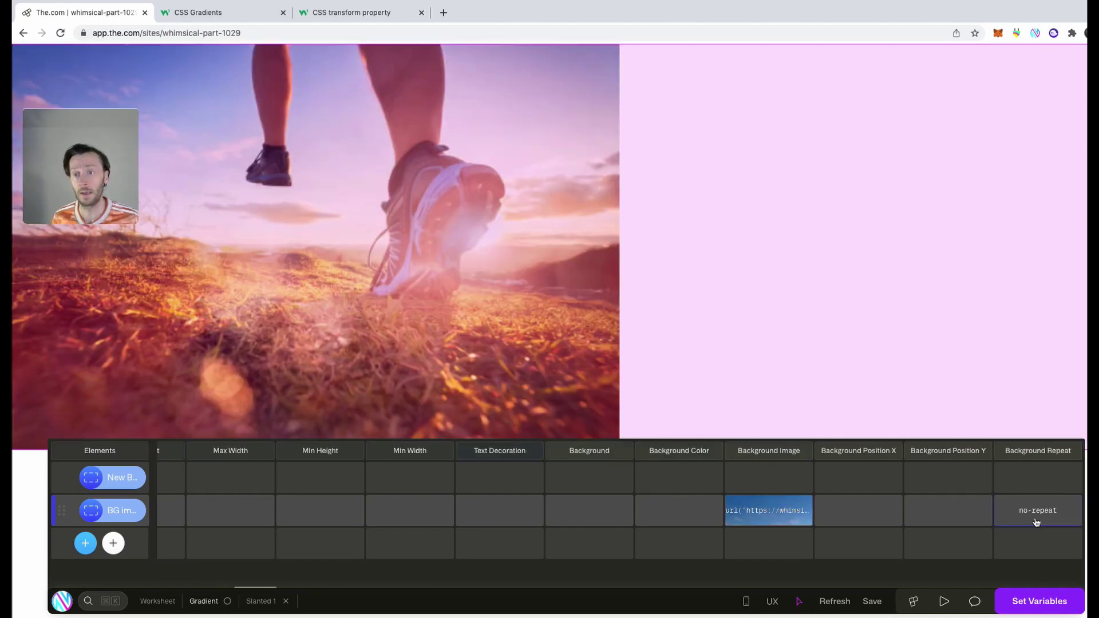
key("Right")
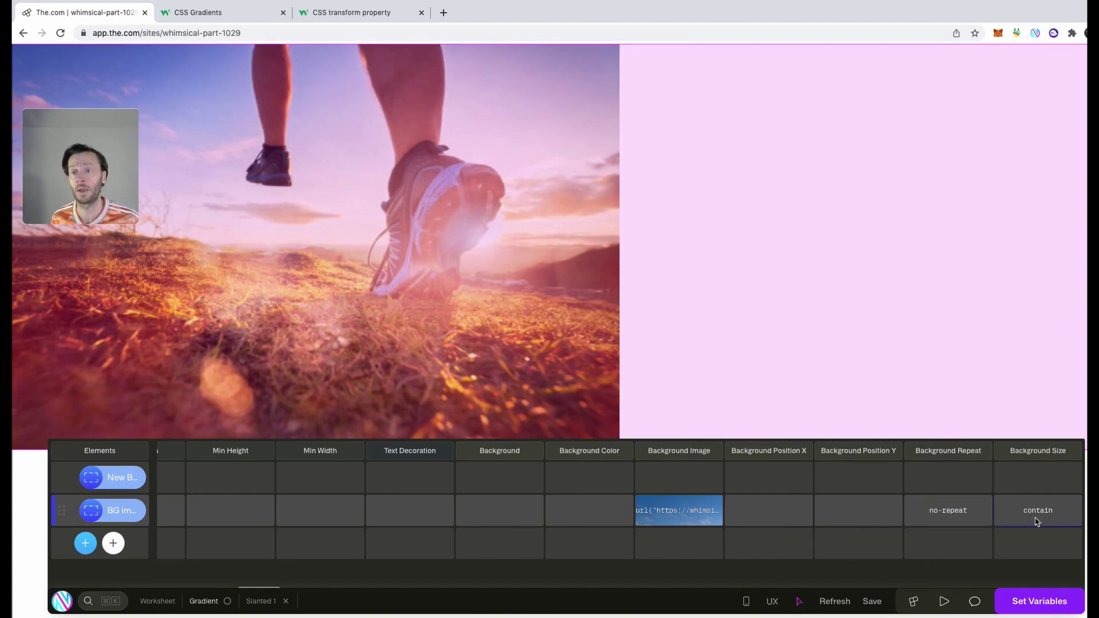
key("Return")
key("BackSpace")
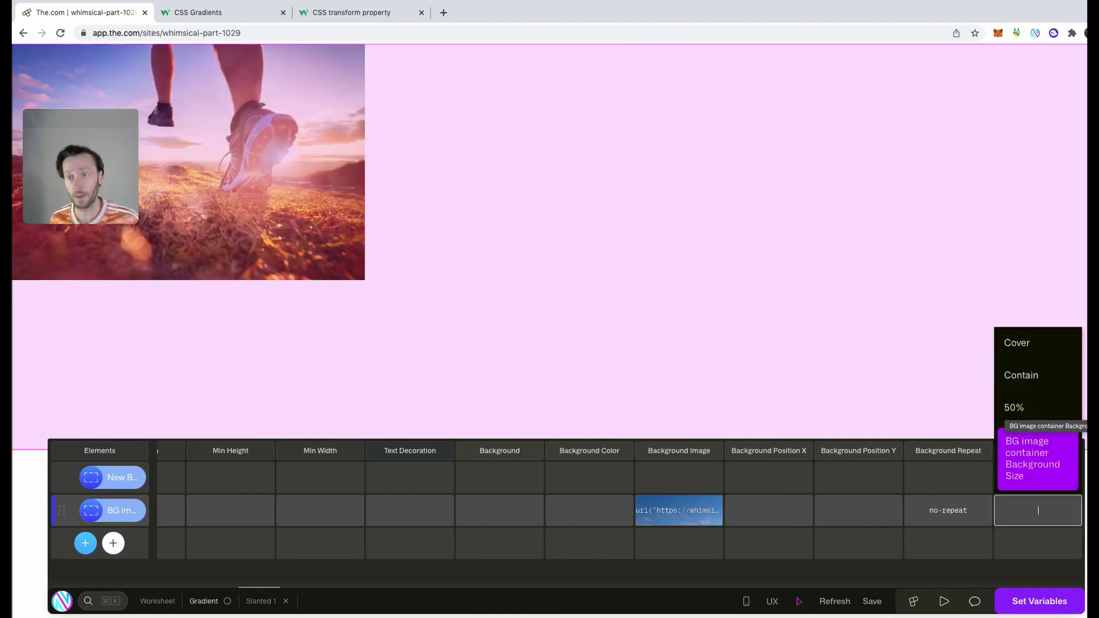
left_click(1030, 343)
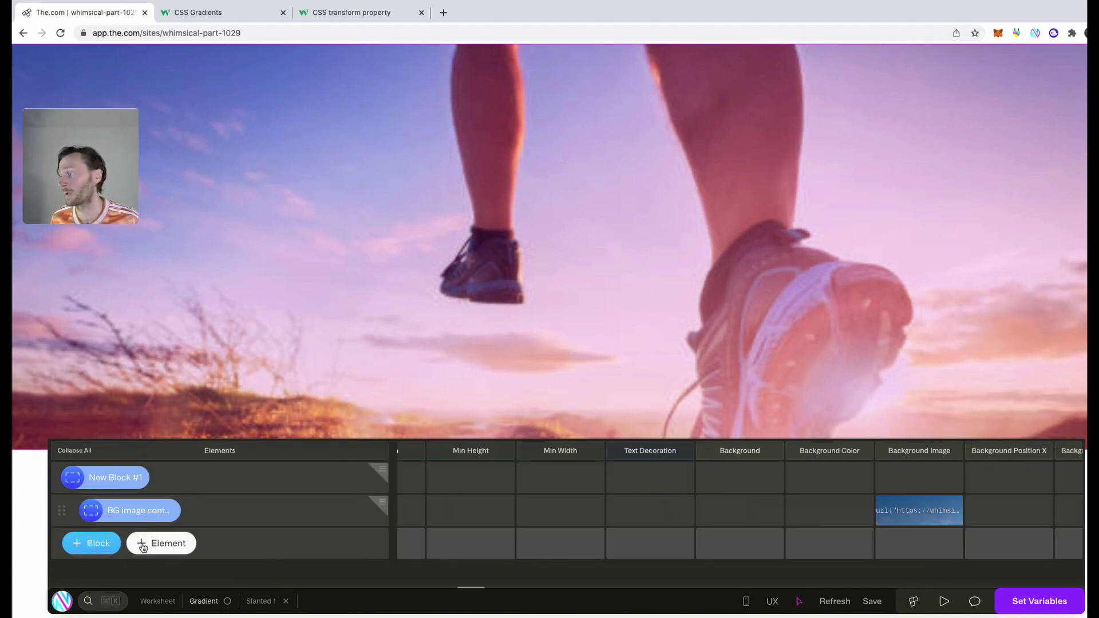
Add another div element below the BG image container and label it Gradient.
left_click(142, 546)
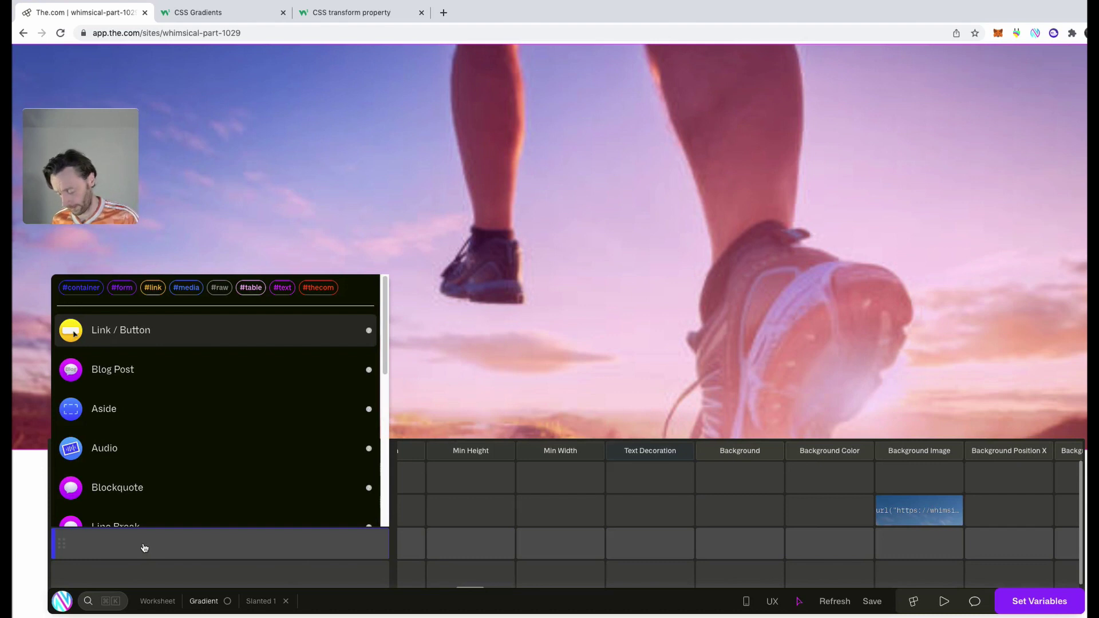
key("Escape")
type("Gradient")
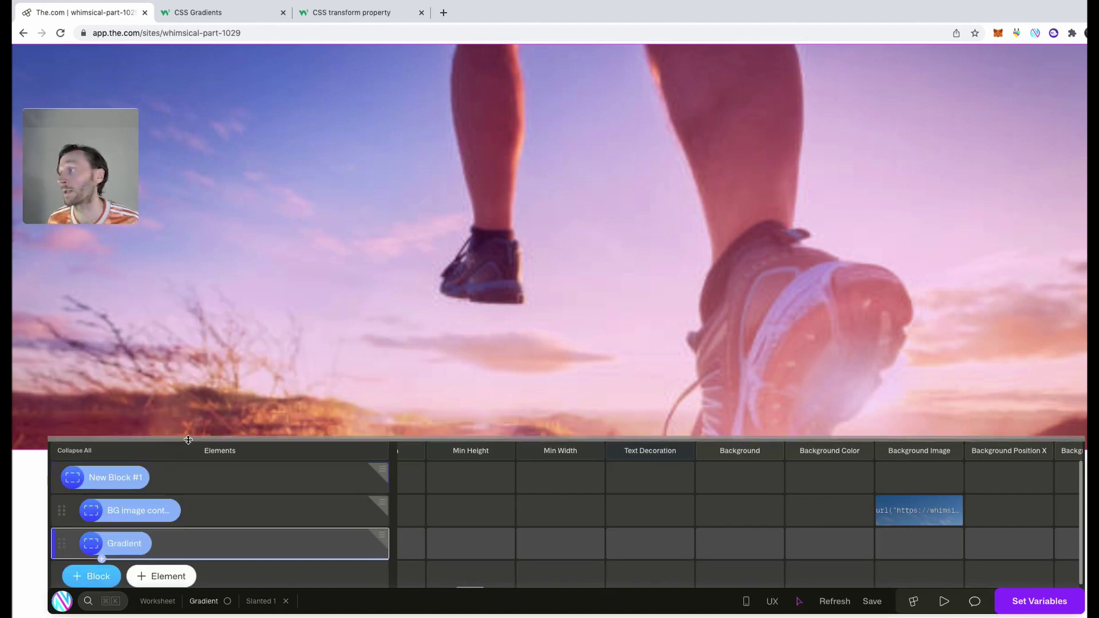
key("Return")
Set the Gradient div's height to 100%.
left_click(172, 545)
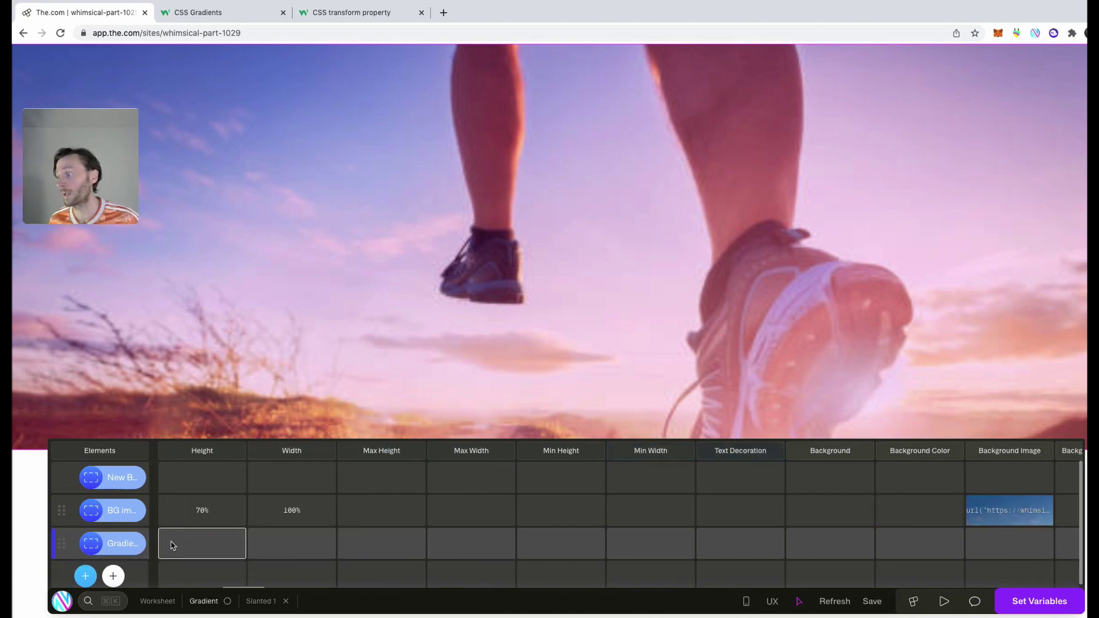
type("100%")
key("Return")
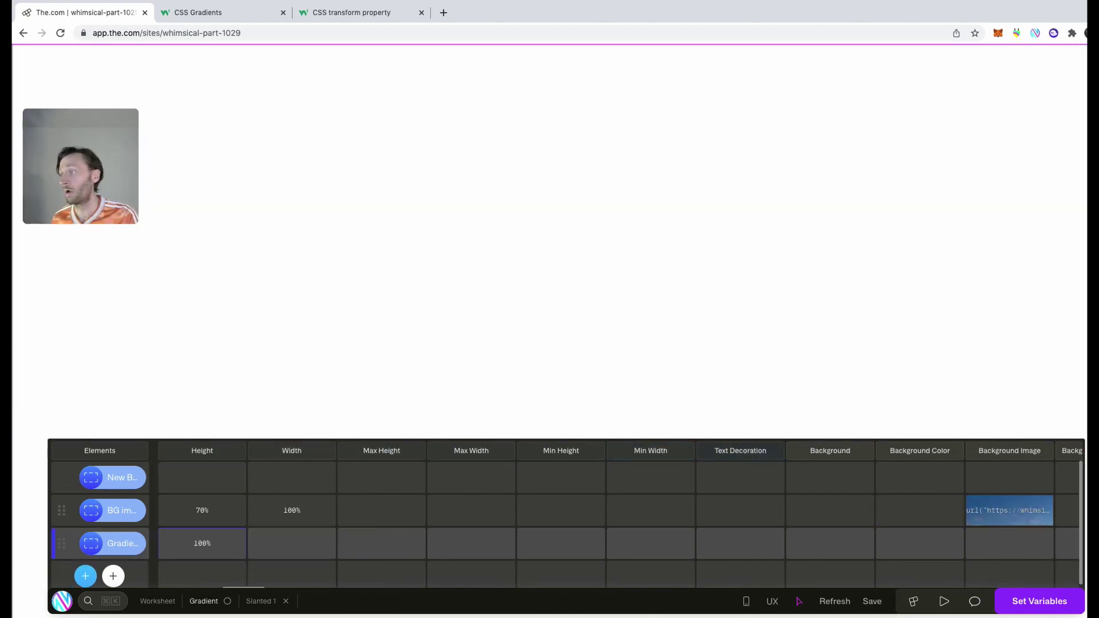
Nest the Gradient div inside the BG image container and set its width to 100%.
left_click_drag(61, 544, 112, 531)
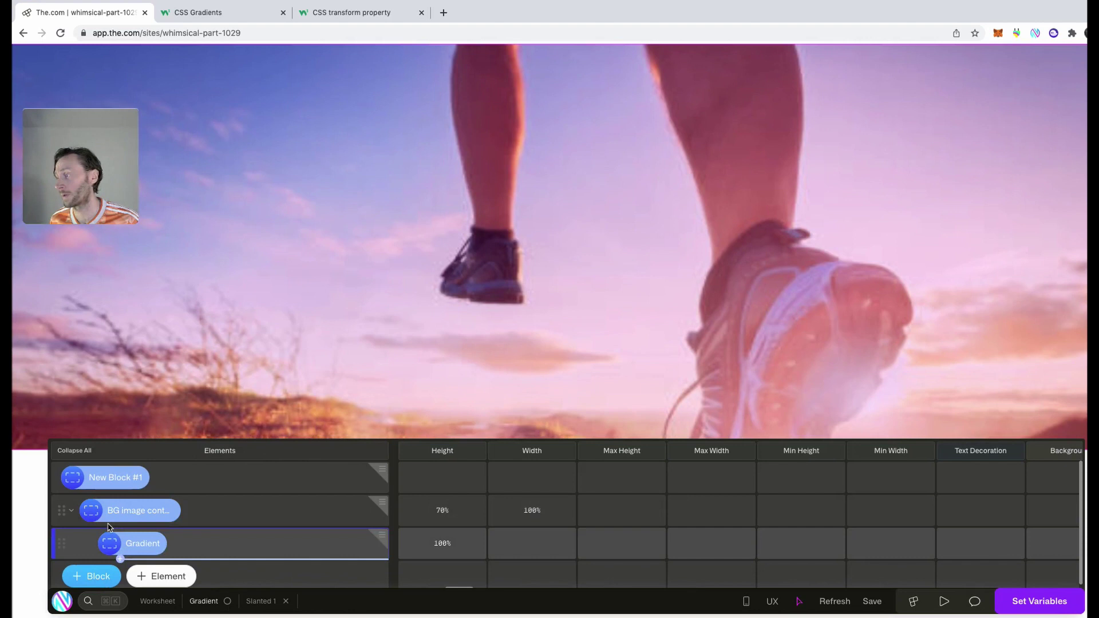
left_click(140, 518)
left_click(326, 547)
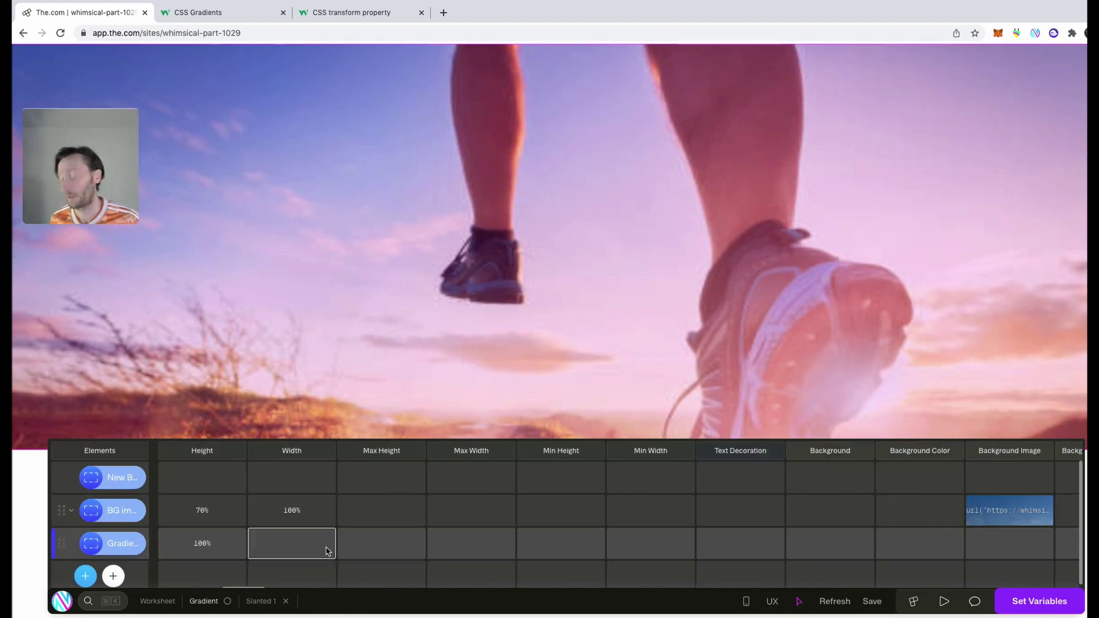
type("100%")
key("Tab")
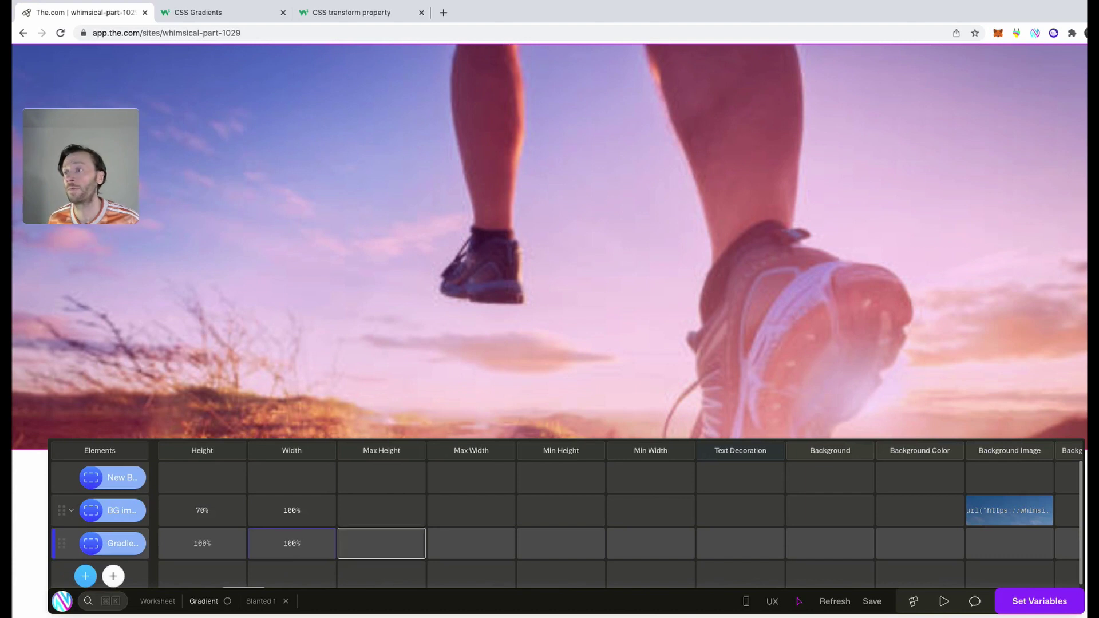
key("Tab")
key("Tab")
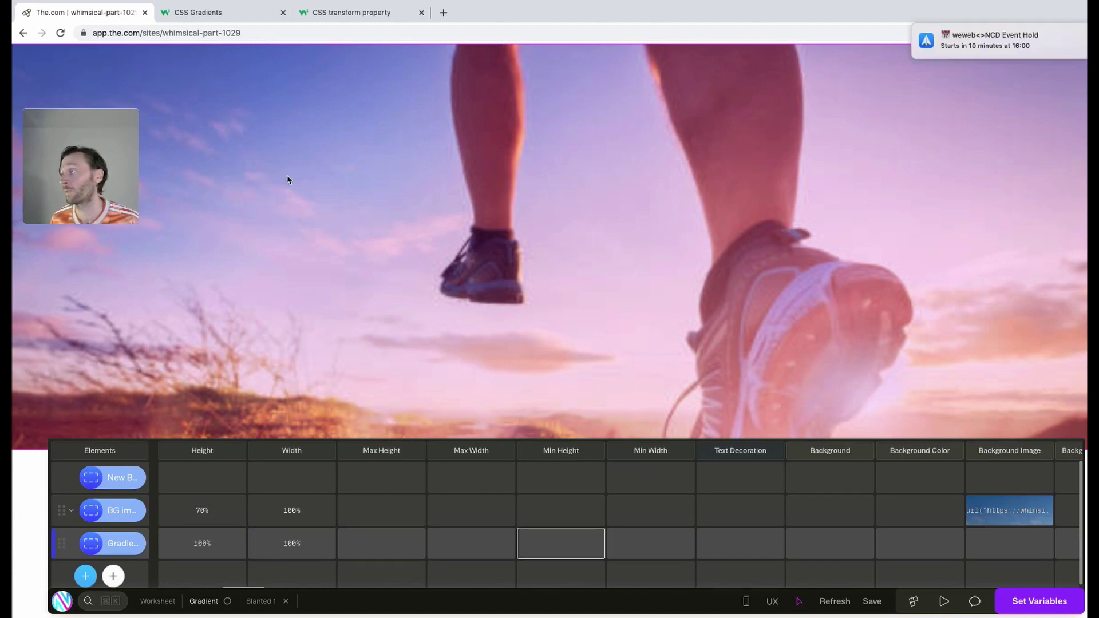
Copy the example value linear-gradient(red, yellow) from the W3Schools CSS Gradients page and return to the Gradient block in The.com.
left_click(246, 12)
scroll(566, 369, "up", 10)
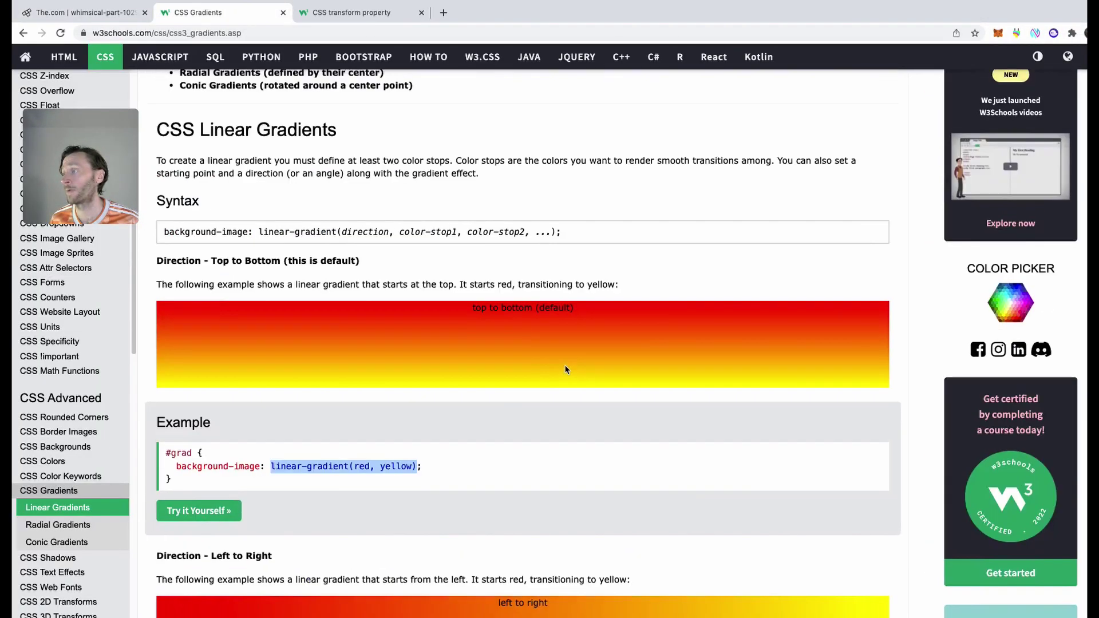
scroll(566, 370, "up", 8)
scroll(566, 370, "down", 3)
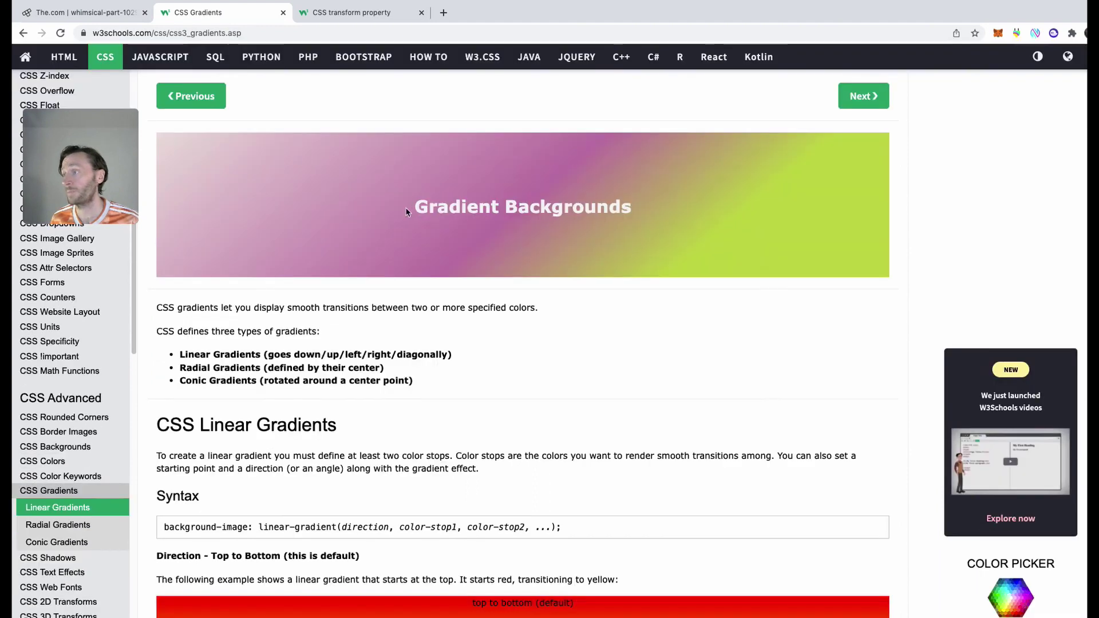
scroll(381, 426, "down", 7)
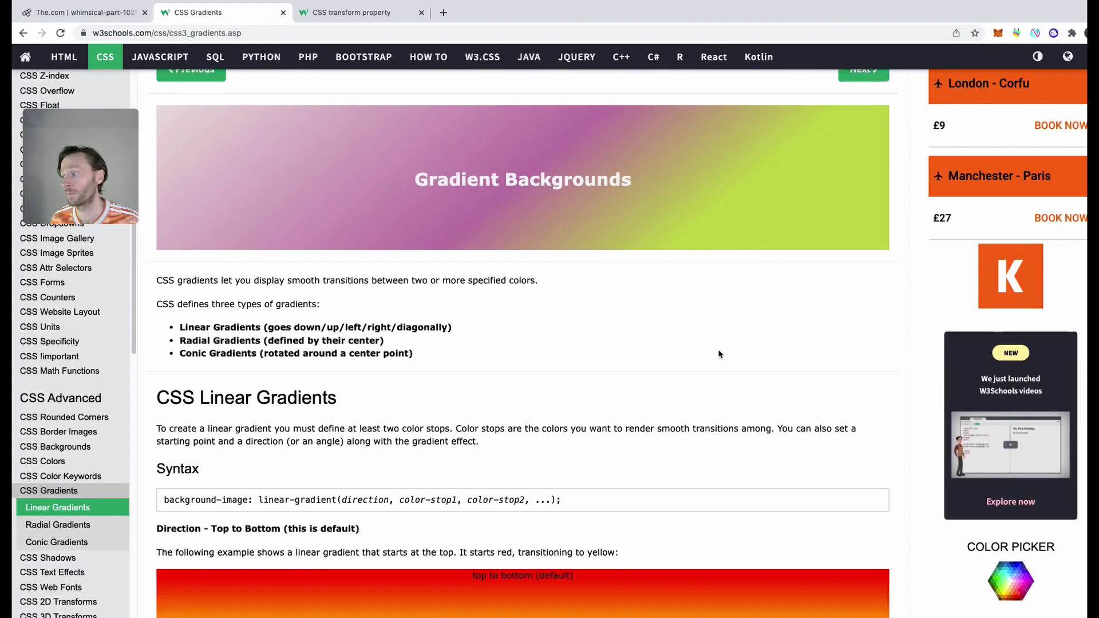
left_click(400, 440)
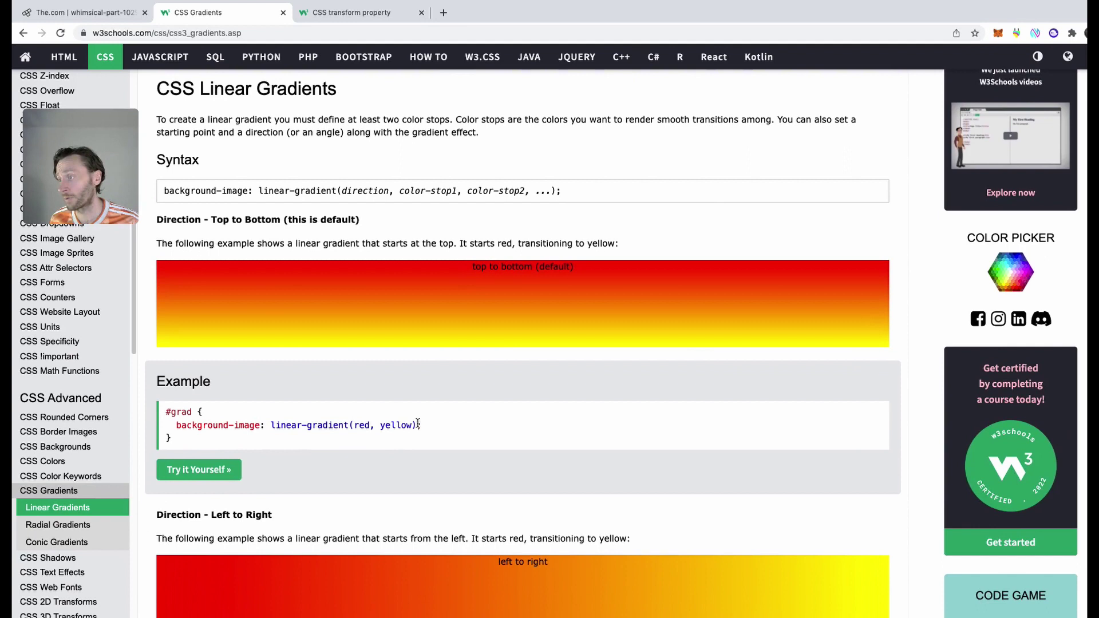
left_click_drag(418, 425, 270, 424)
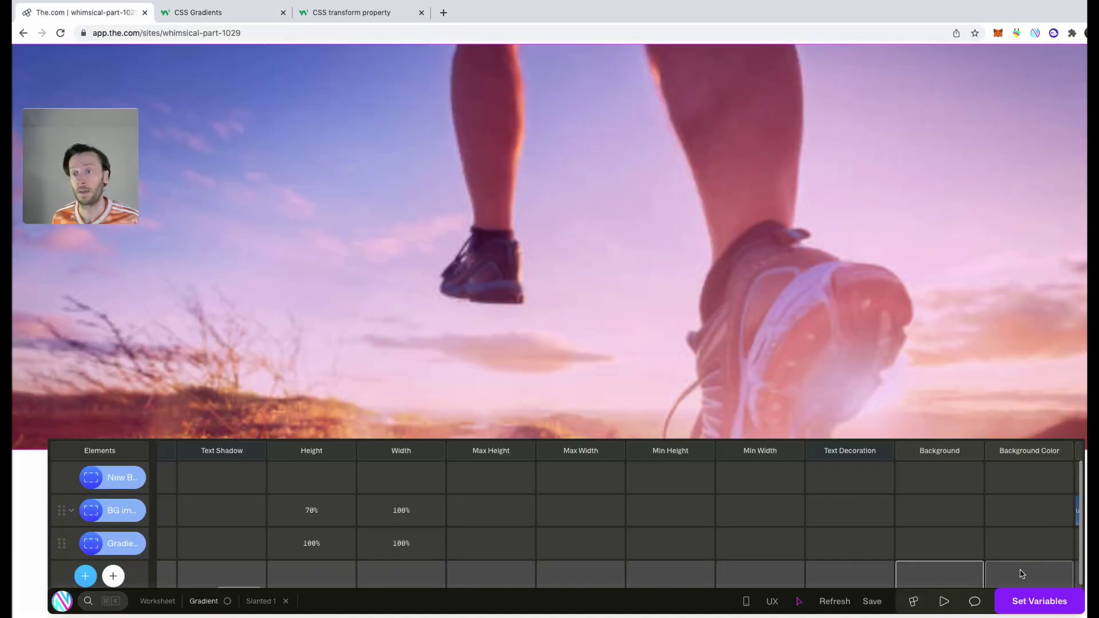
left_click(1021, 571)
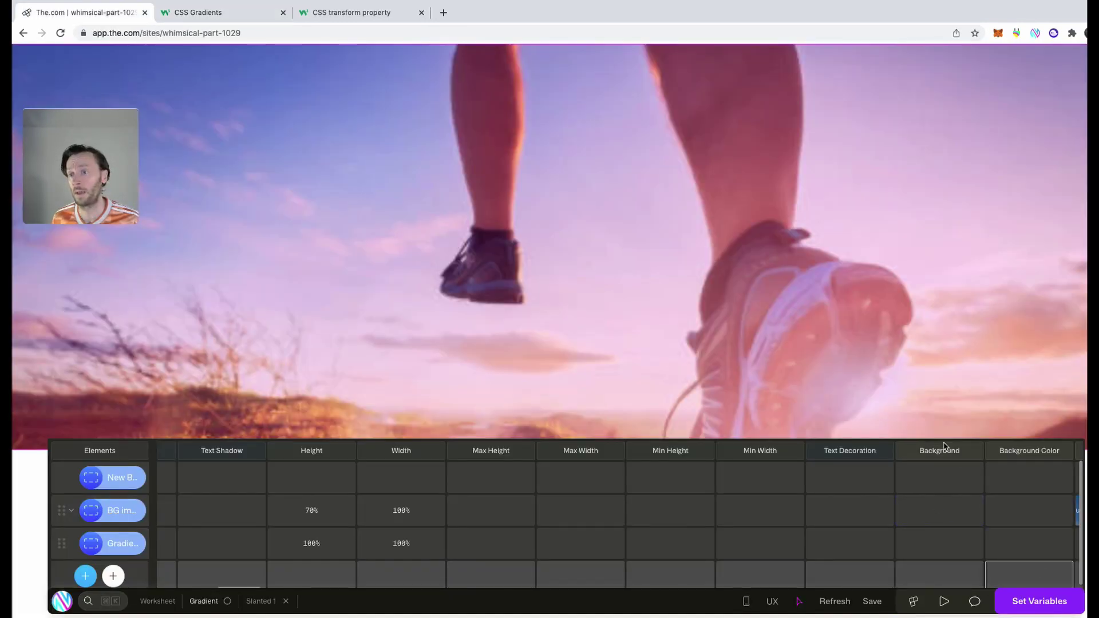
Set the Gradient div's background image to linear-gradient(red, yellow), copying the colour values from the W3Schools CSS Gradients page.
left_click(961, 568)
scroll(960, 567, "right", 2)
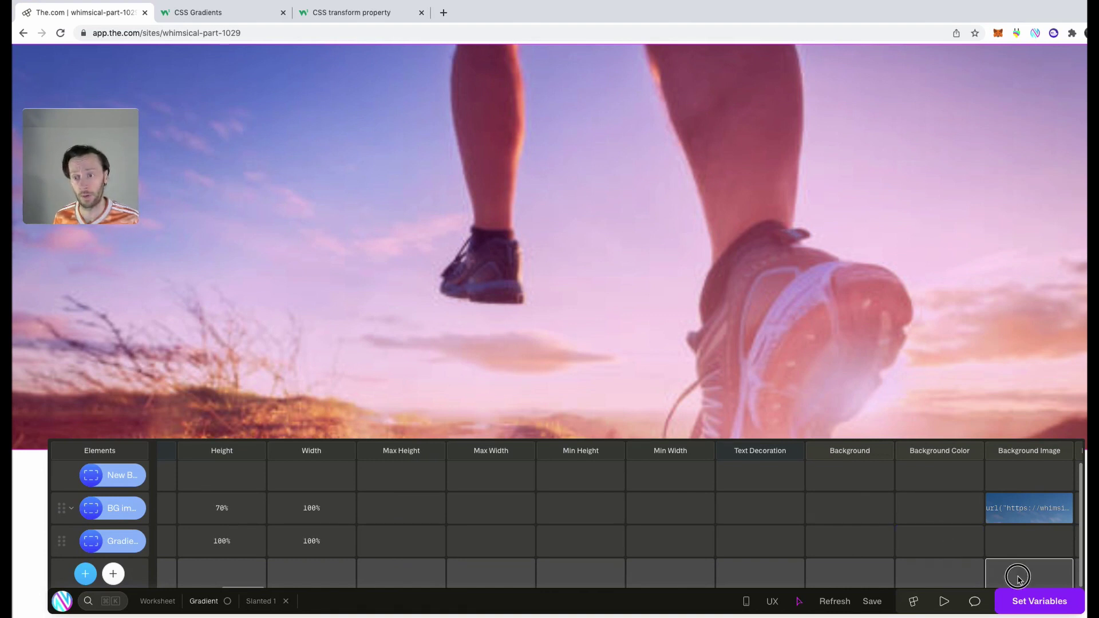
left_click(1021, 533)
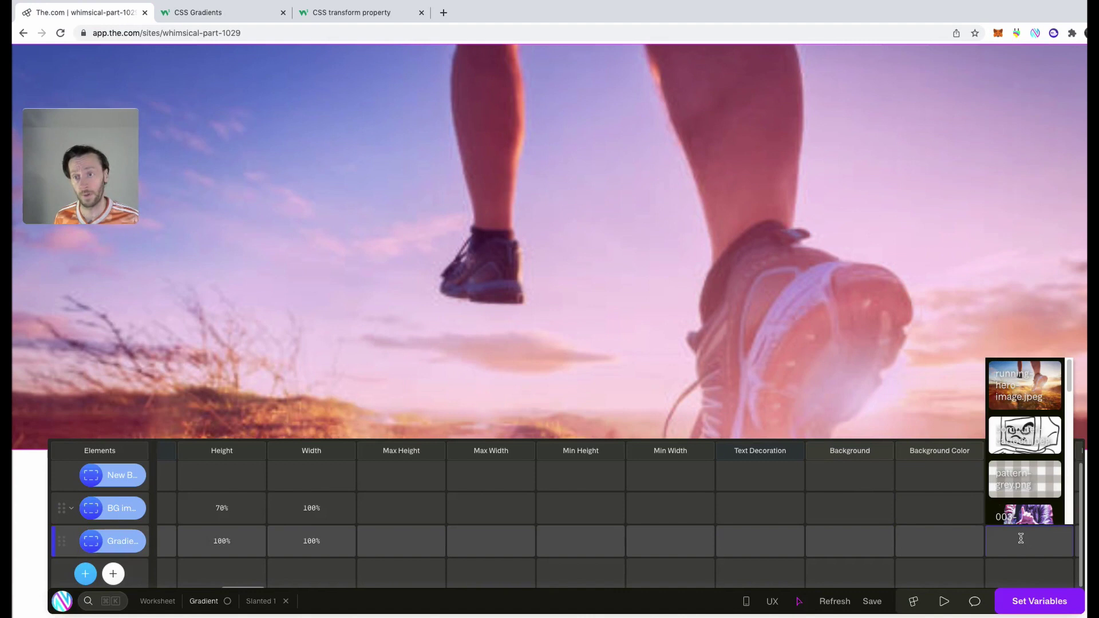
type("linear")
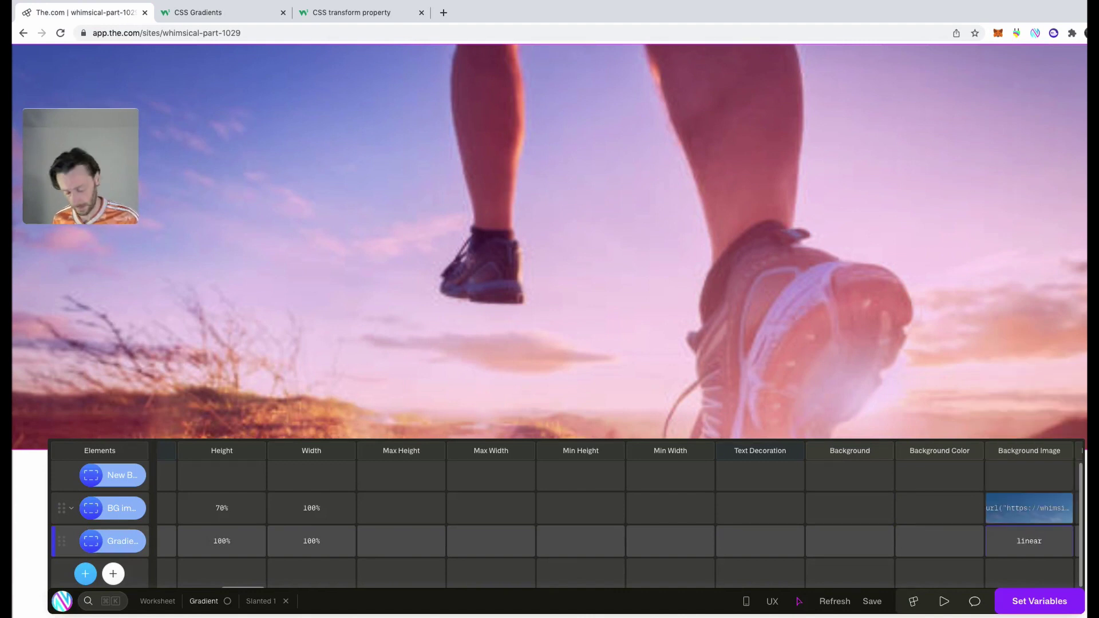
type("-gradient")
left_click(196, 12)
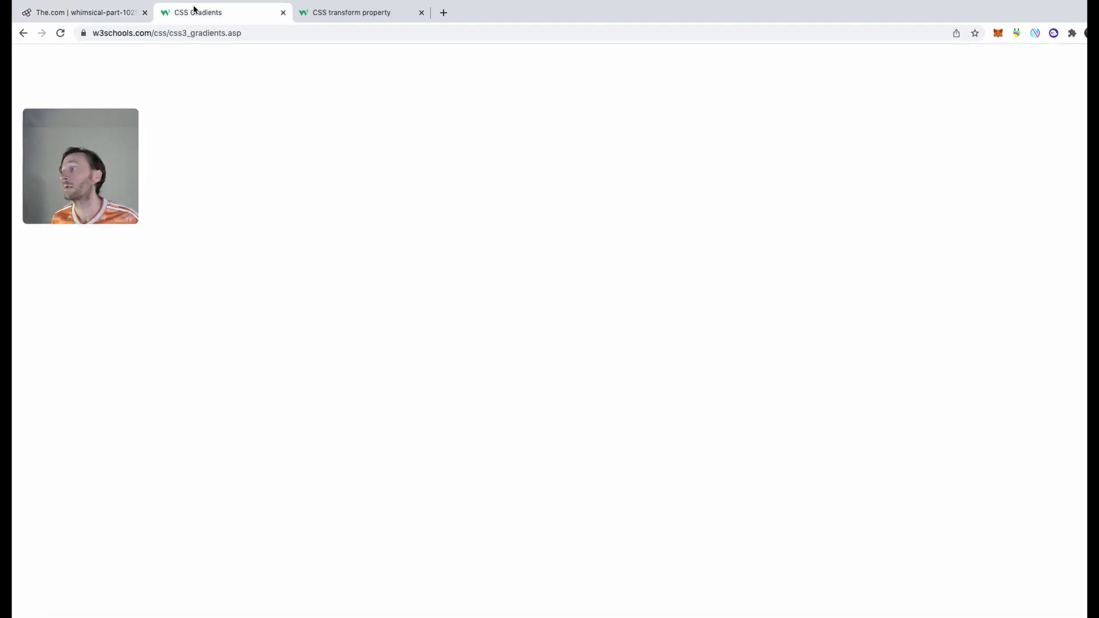
left_click_drag(417, 426, 350, 426)
left_click(70, 13)
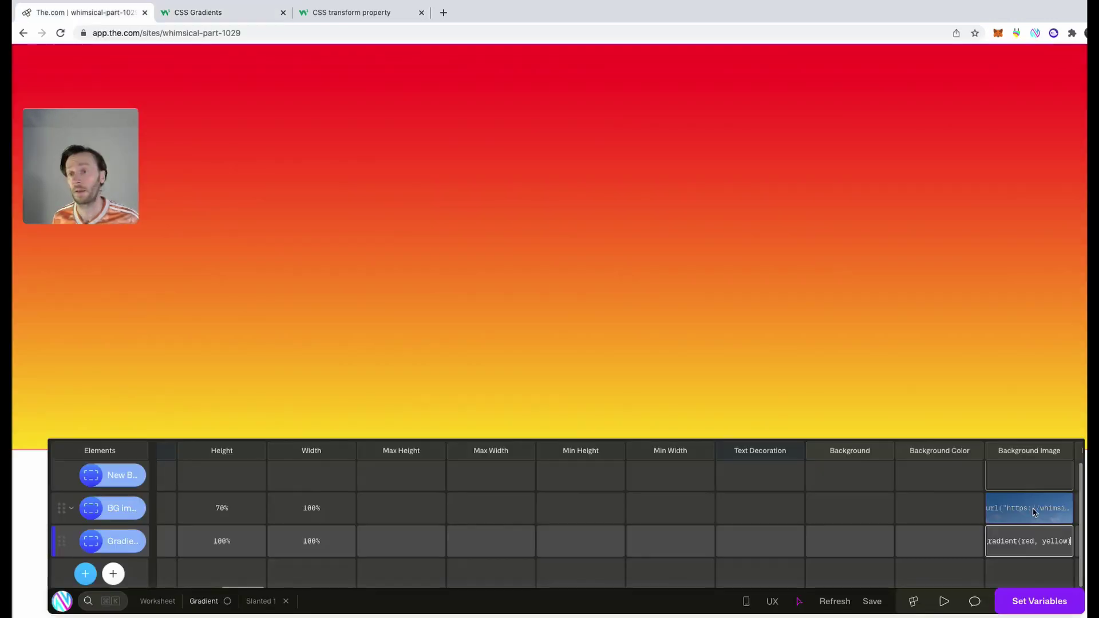
left_click(960, 543)
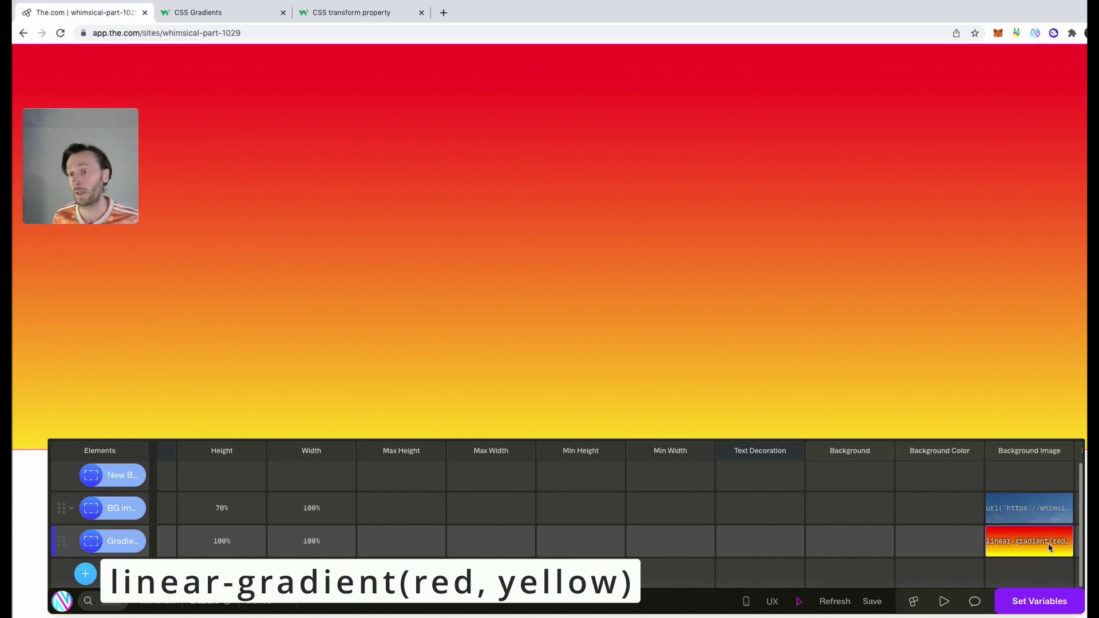
Try an opacity of .75 on the Gradient div and settle on .5.
scroll(932, 550, "right", 6)
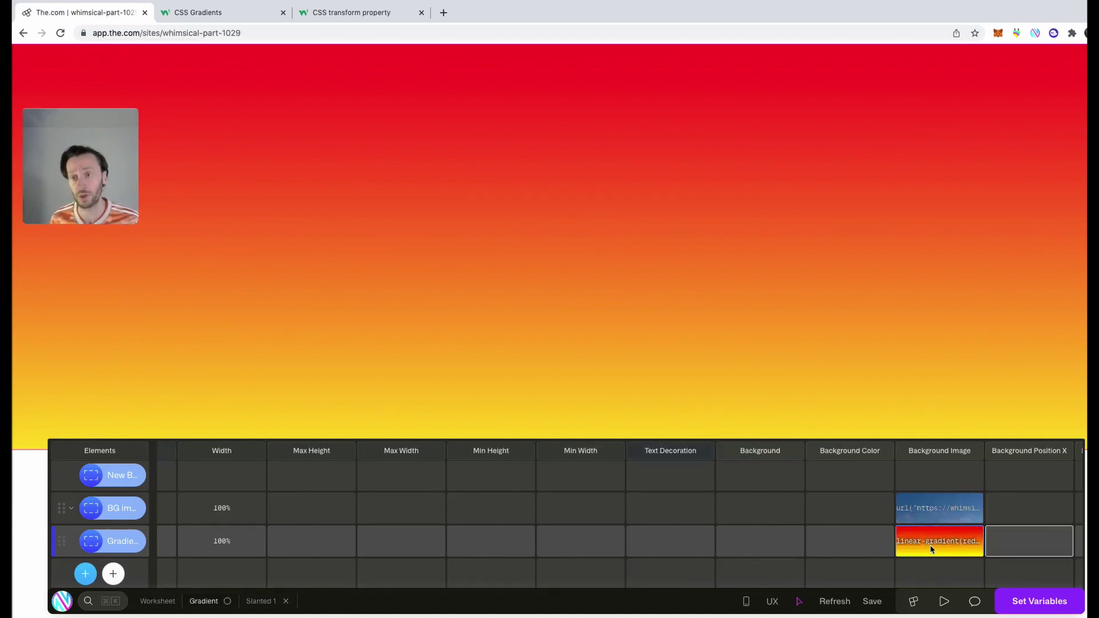
scroll(931, 549, "right", 7)
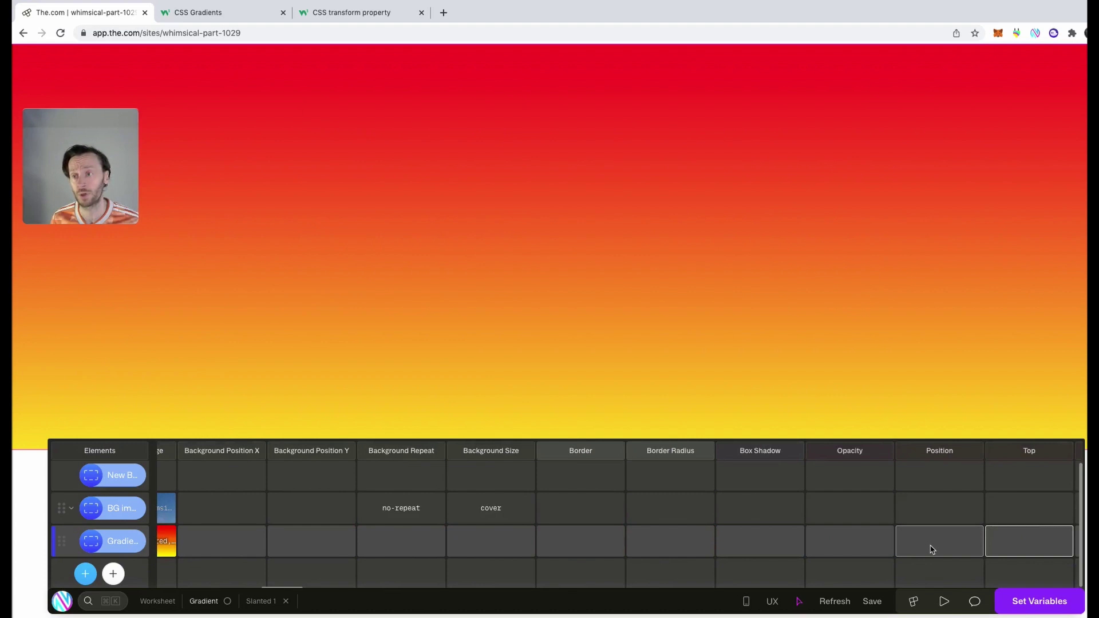
left_click(853, 543)
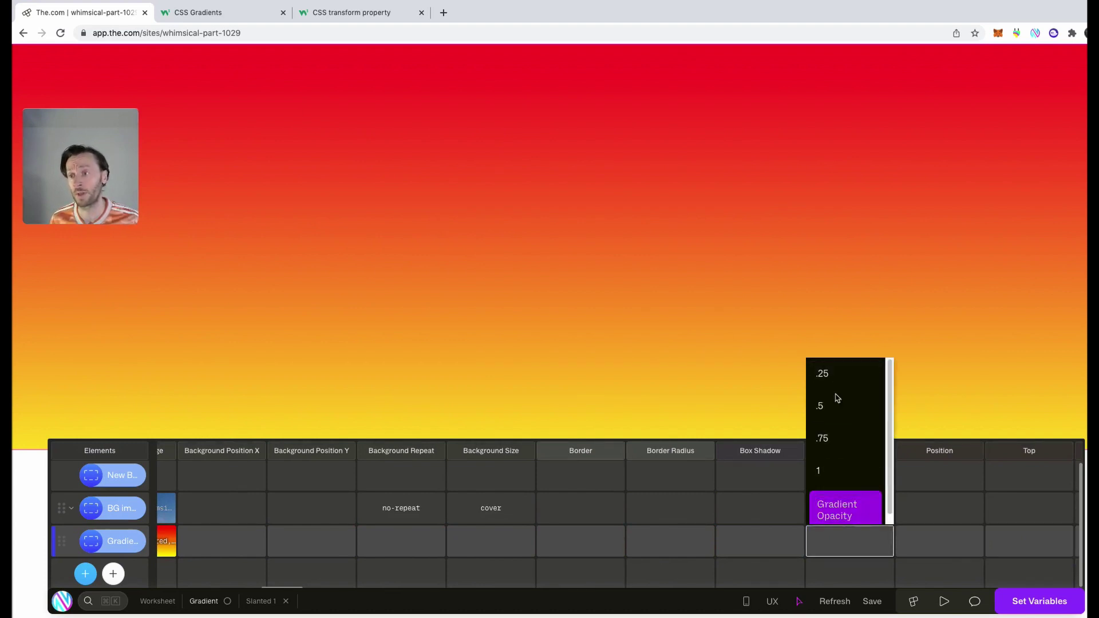
left_click(839, 439)
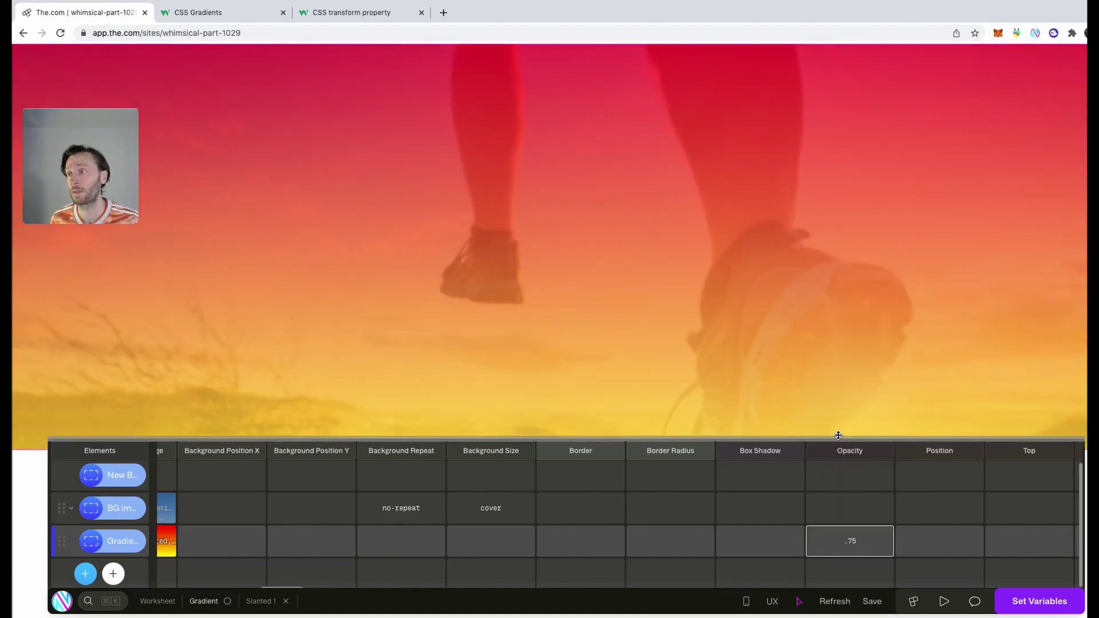
double_click(864, 542)
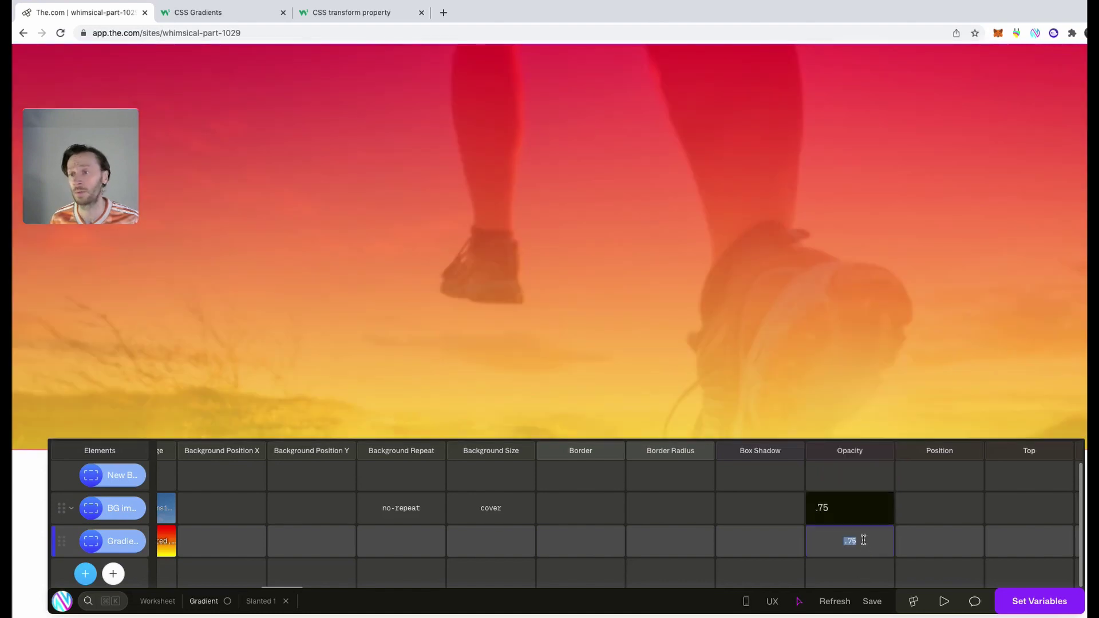
key("BackSpace")
type(".5")
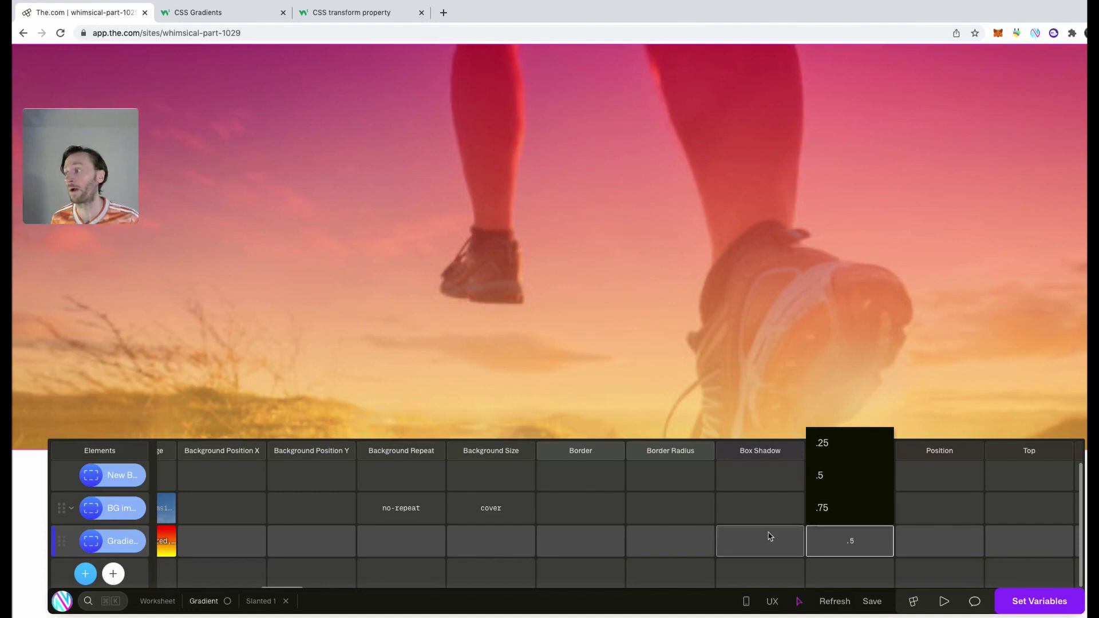
Replace red with blue as the first colour in the Gradient div's linear-gradient background image.
double_click(166, 543)
left_click(321, 543)
scroll(381, 543, "left", 3)
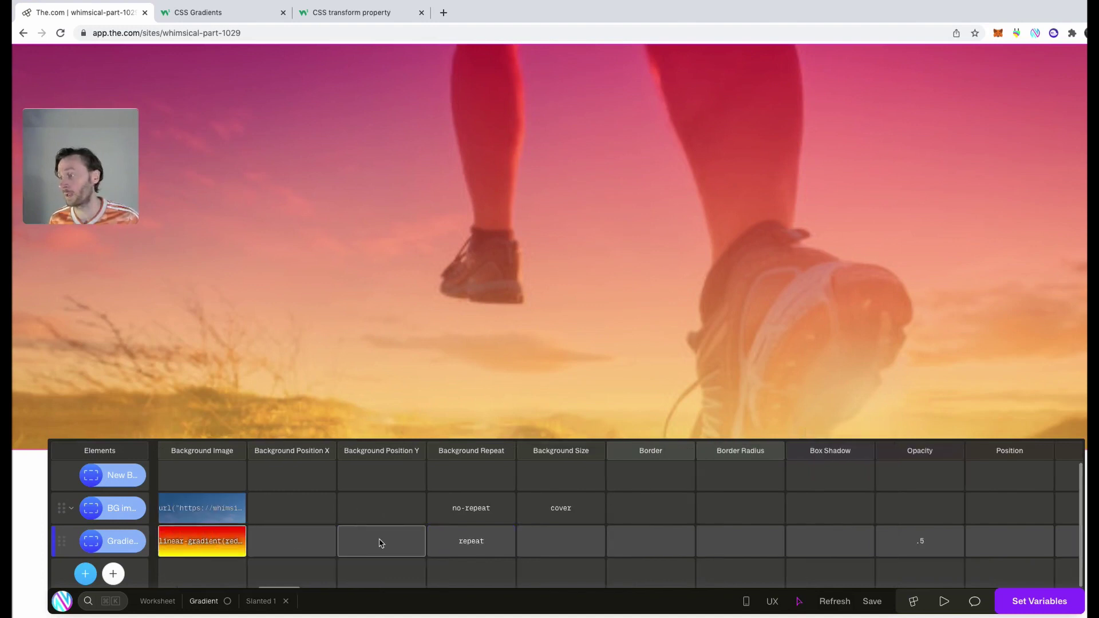
scroll(279, 539, "left", 3)
double_click(279, 541)
left_click(295, 542)
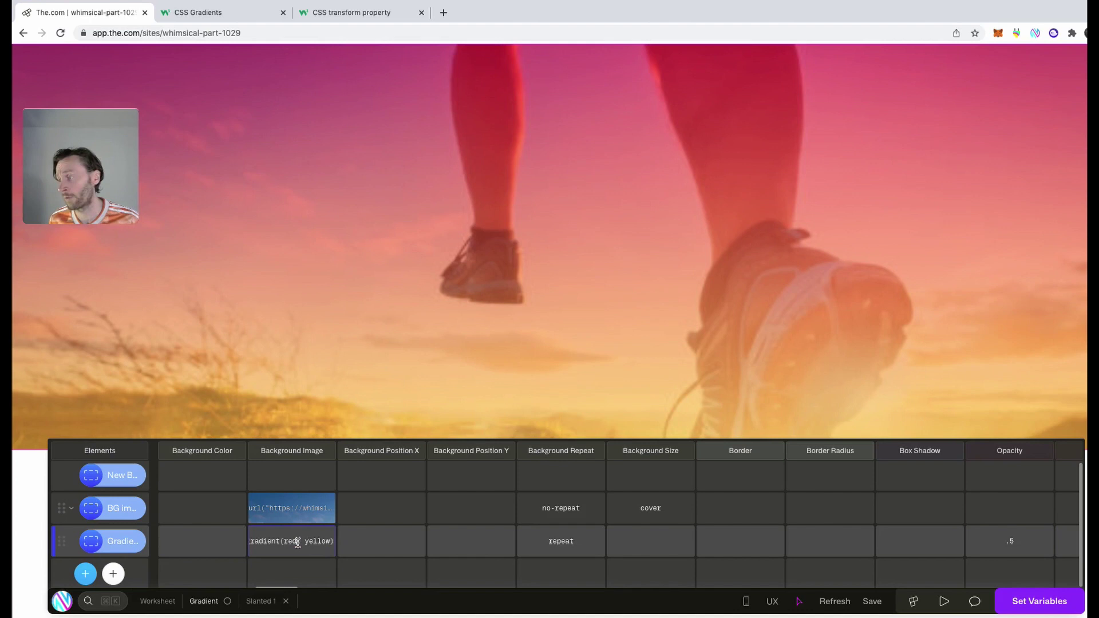
key("Return")
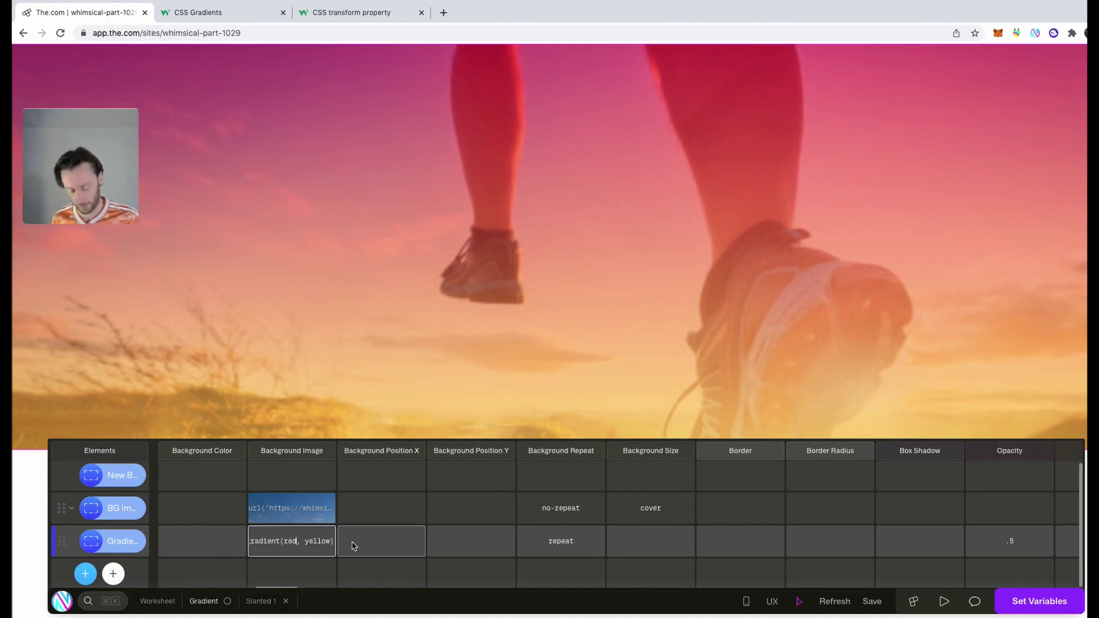
key("BackSpace")
key("BackSpace")
key("BackSpace")
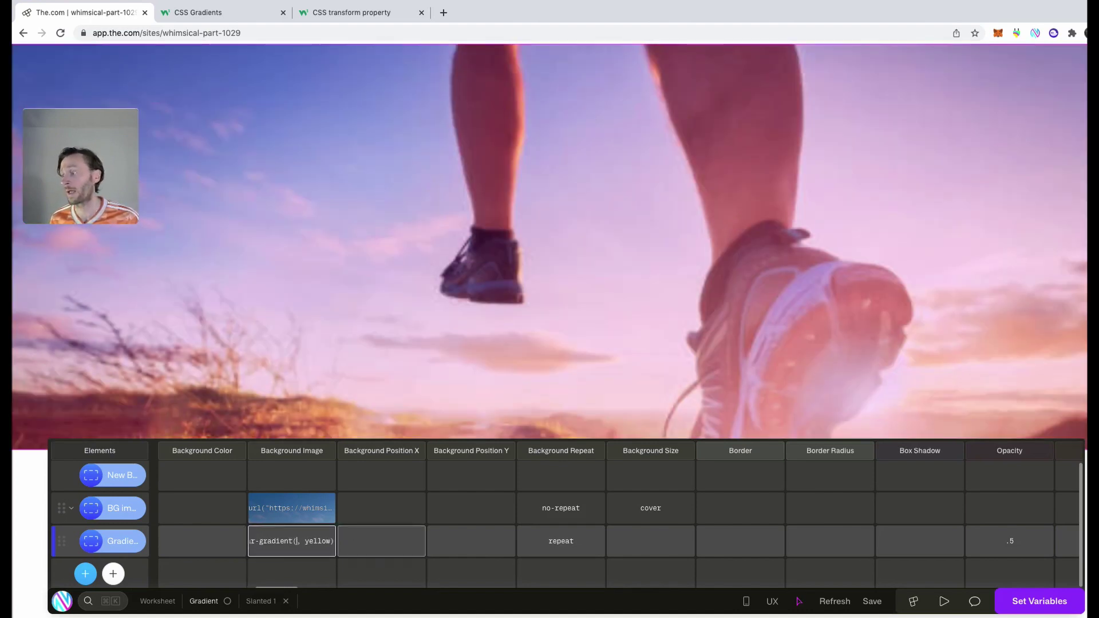
type("#373737")
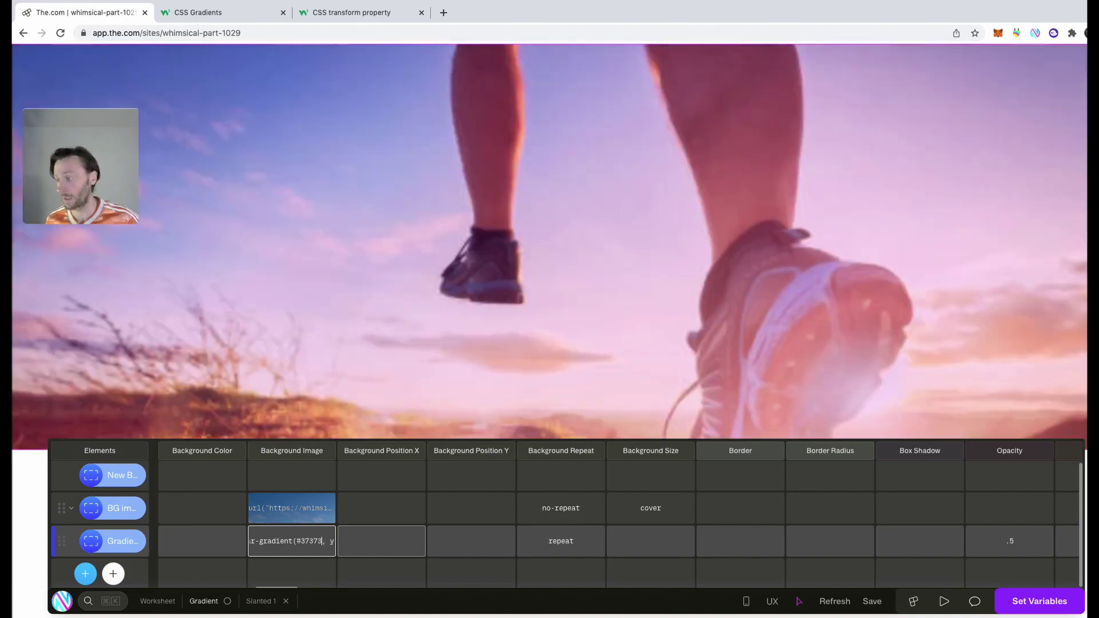
key("BackSpace")
key("BackSpace")
key("BackSpace")
key("BackSpace")
key("BackSpace")
key("BackSpace")
key("BackSpace")
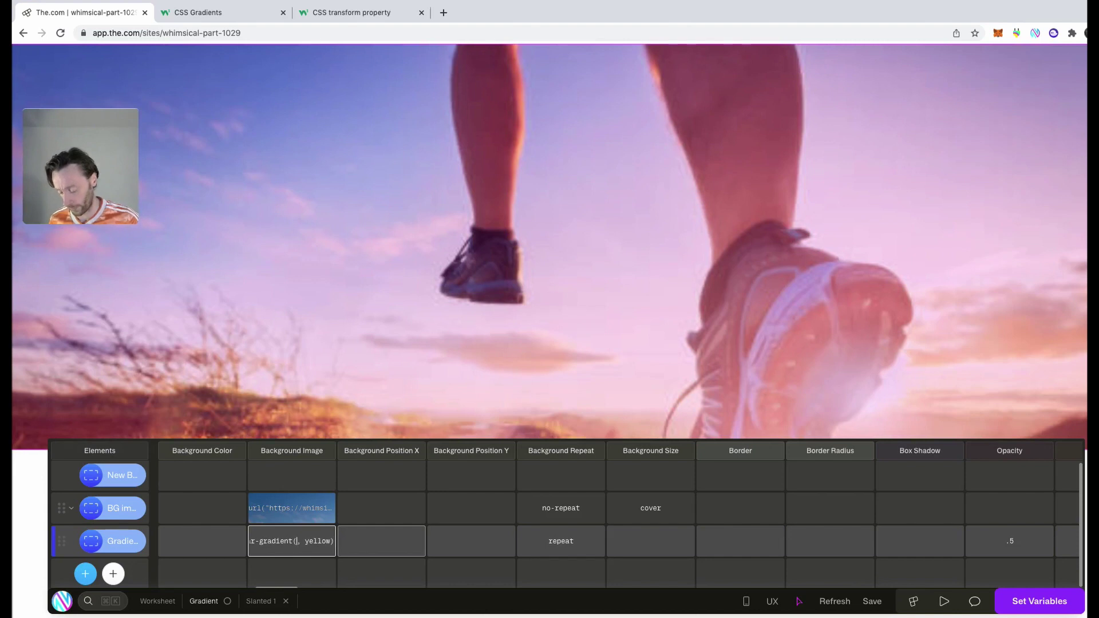
type("blue")
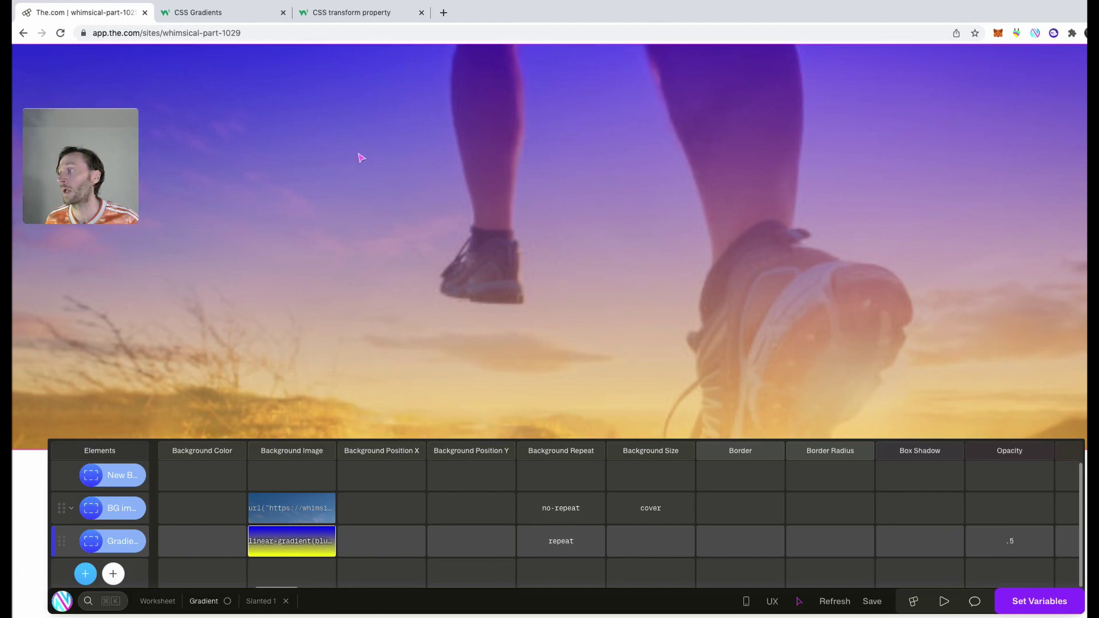
Copy the direction "to right" from the W3Schools left-to-right example and insert it with a comma before blue in the Gradient div's linear-gradient.
left_click(232, 12)
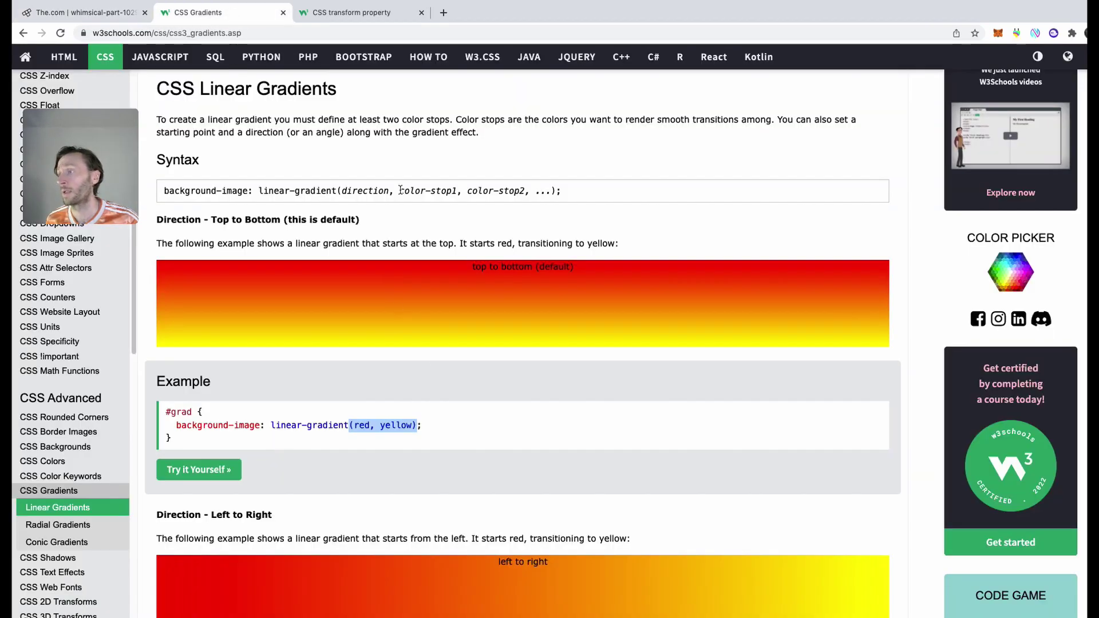
scroll(572, 319, "down", 6)
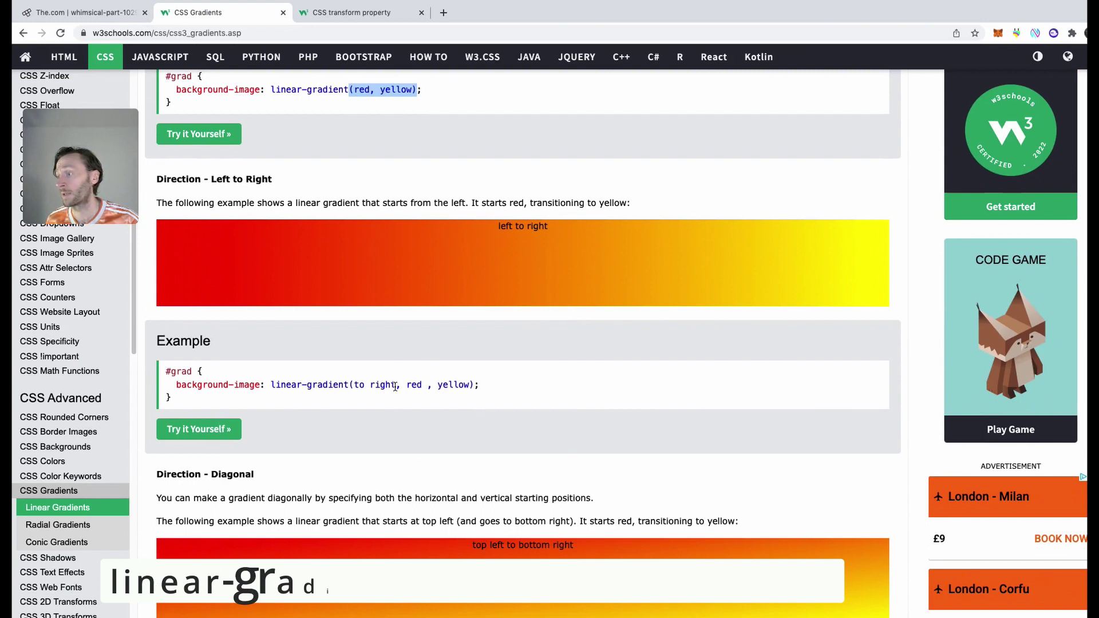
left_click_drag(395, 386, 354, 386)
key("super+c")
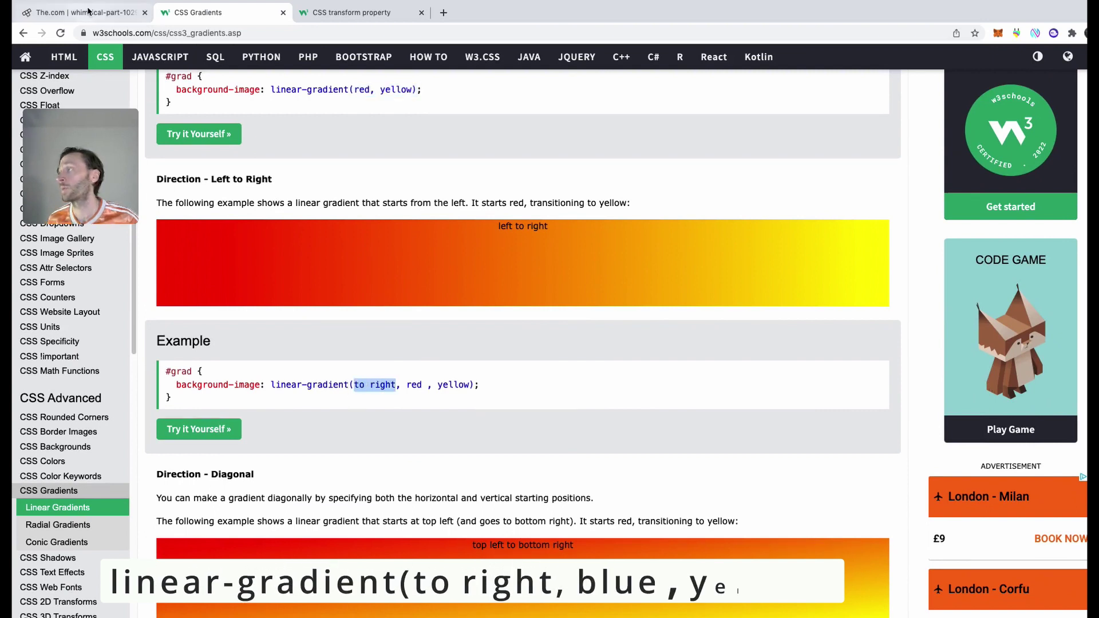
left_click(86, 12)
key("super+v")
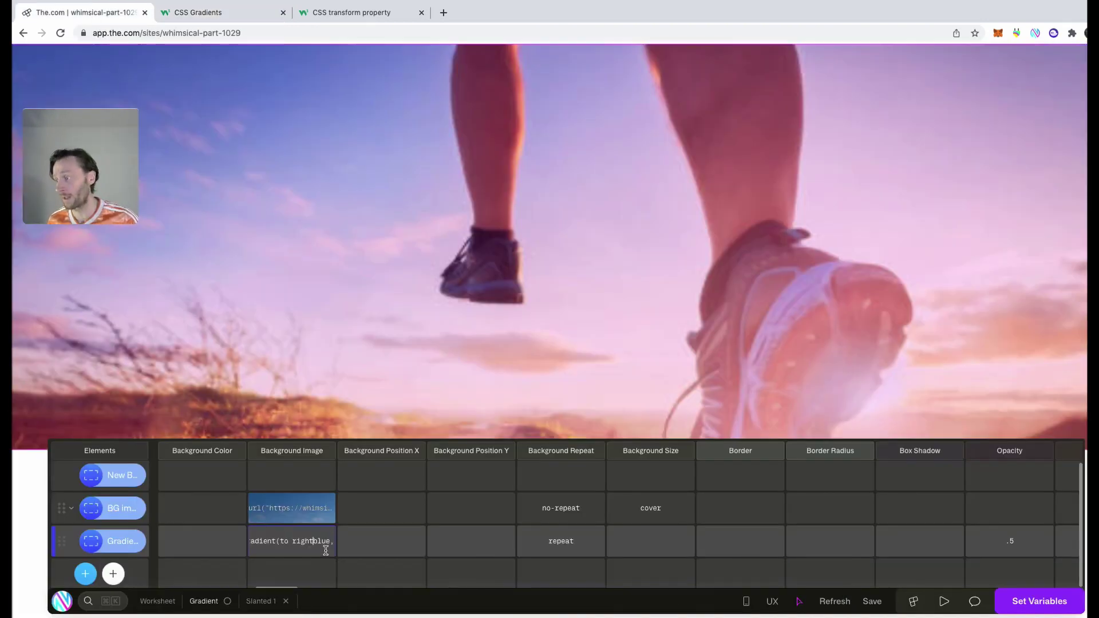
type(",")
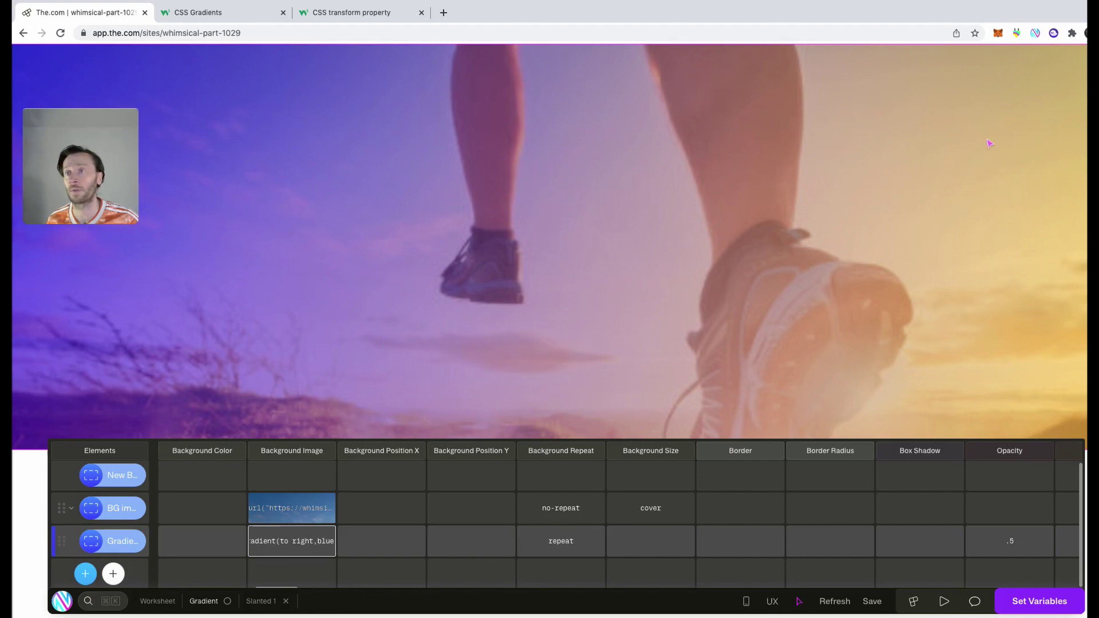
Undo the "to right" direction and enter an angle of 150deg in its place in the Gradient div's linear-gradient.
key("super+z")
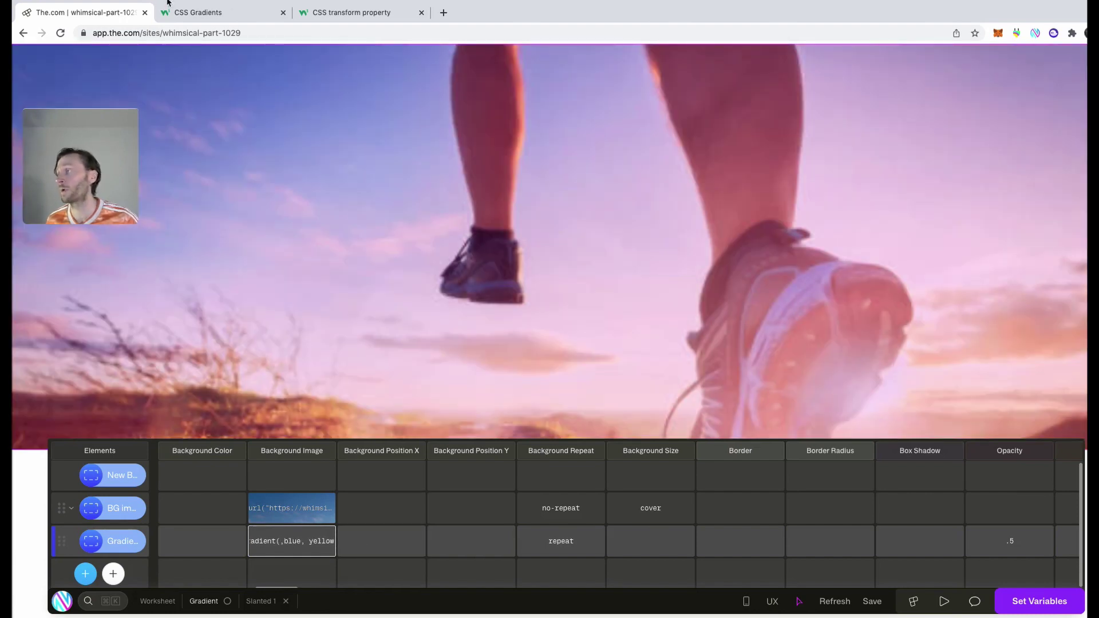
key("Escape")
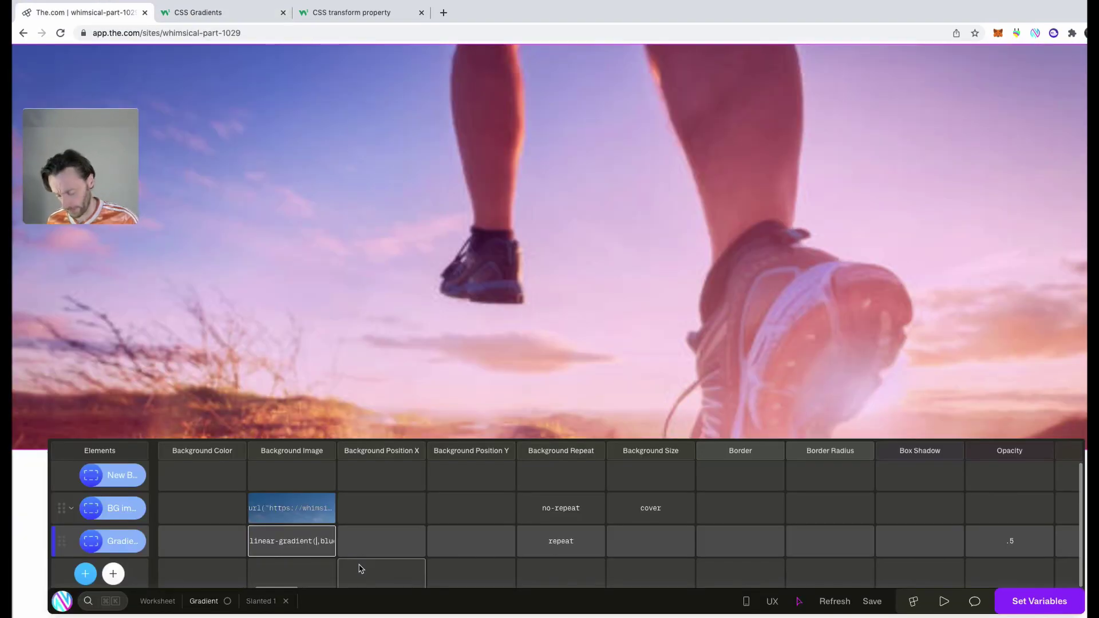
type("150")
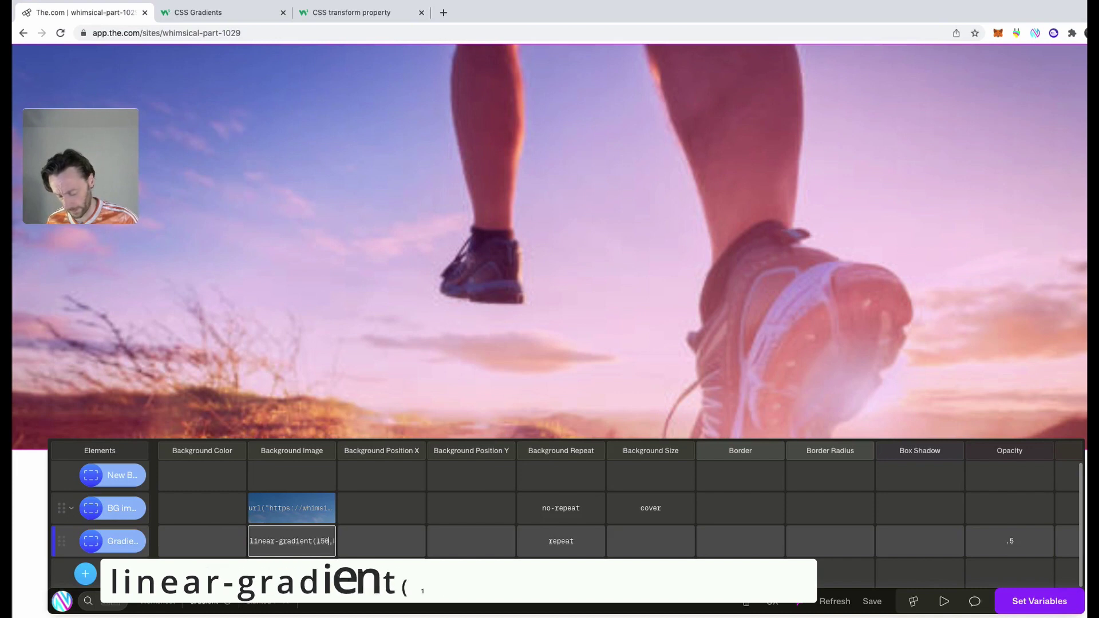
type("deg,blue, ye")
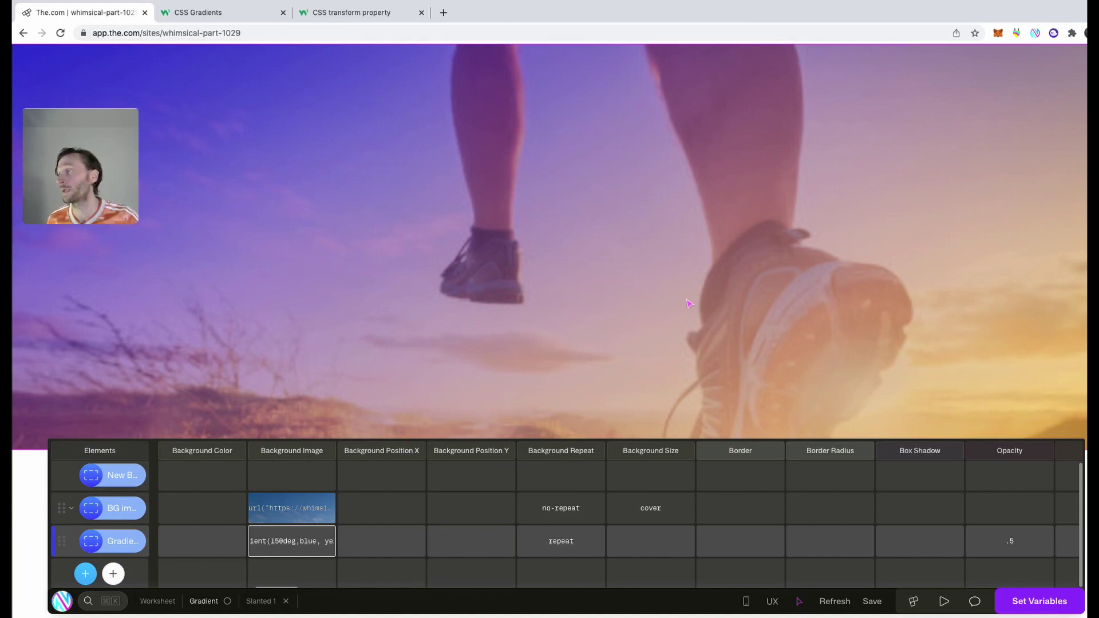
Review the multiple colour stops example on W3Schools and add red before blue in the Gradient div's linear-gradient.
left_click(197, 12)
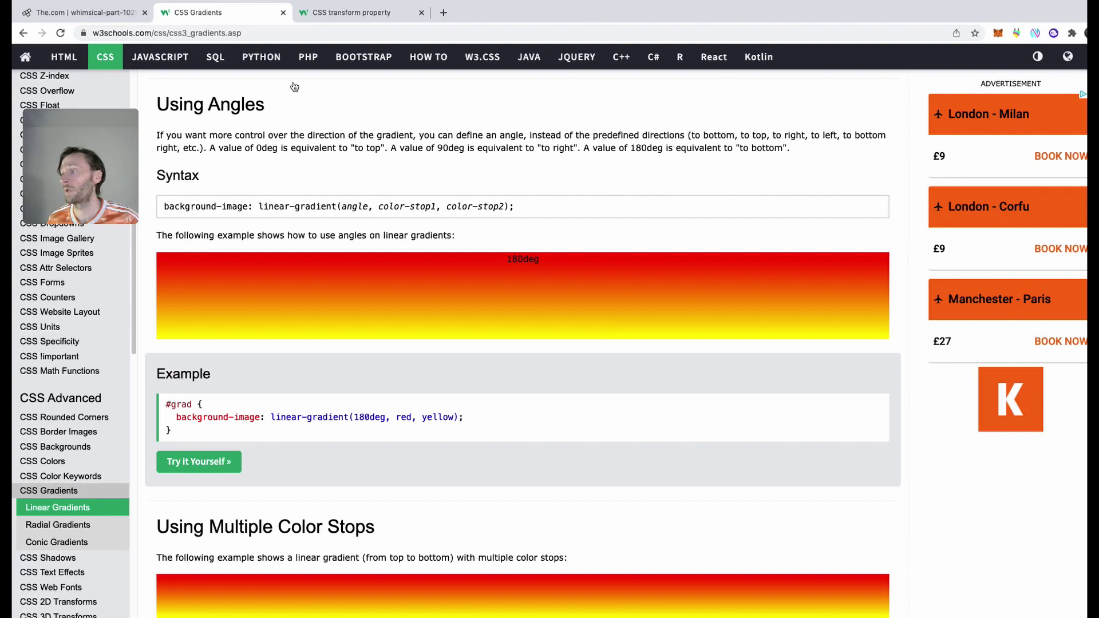
scroll(616, 343, "down", 2)
scroll(616, 343, "down", 4)
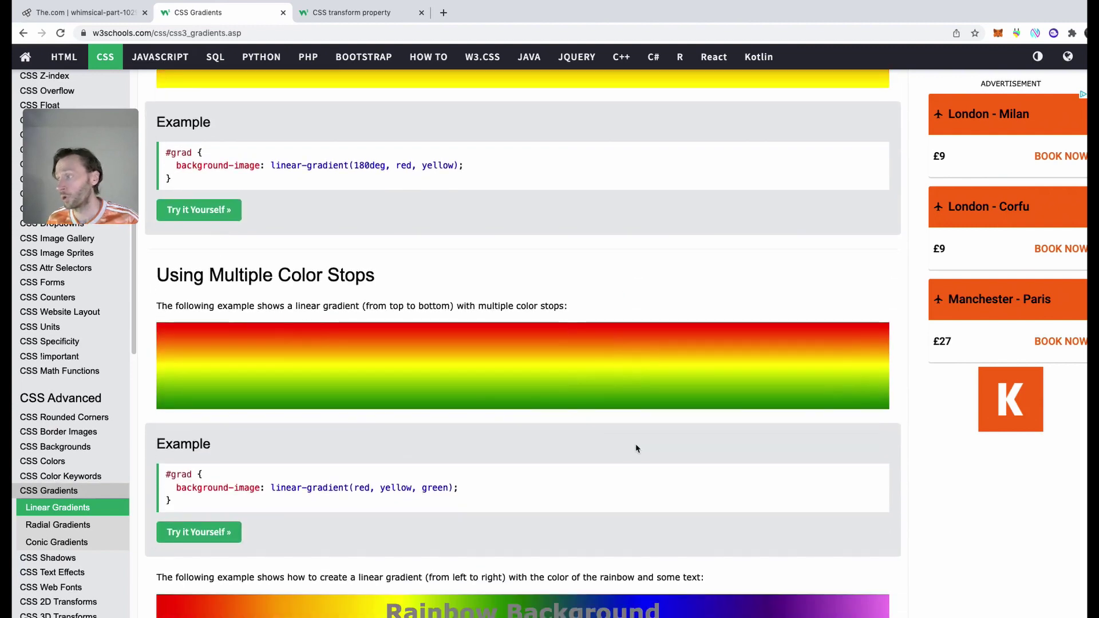
key("ctrl+shift+Tab")
left_click(321, 540)
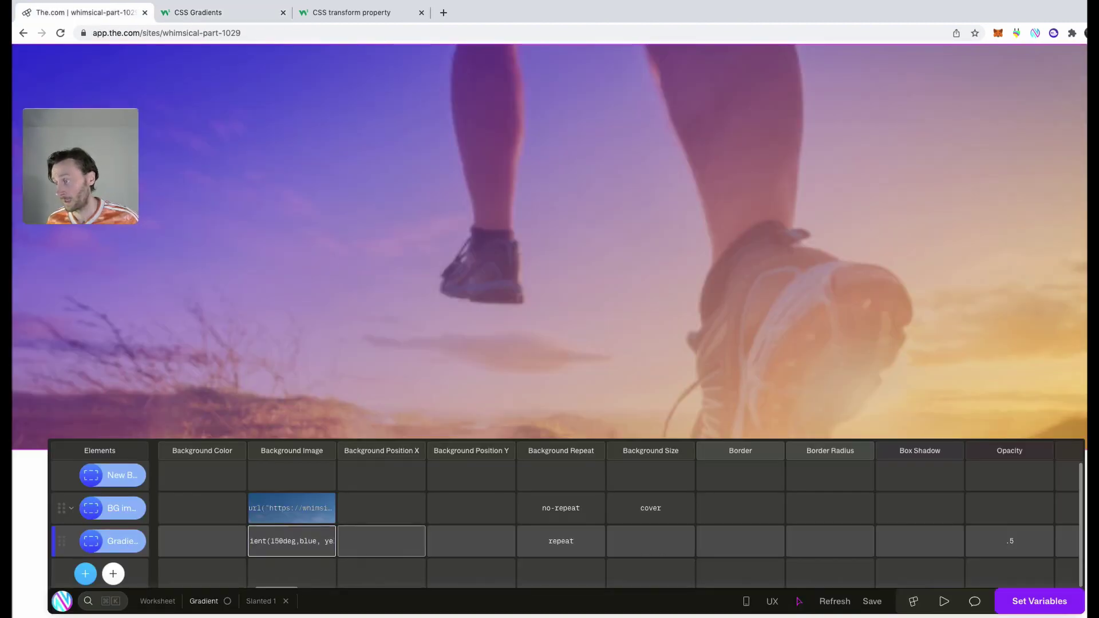
type("red,")
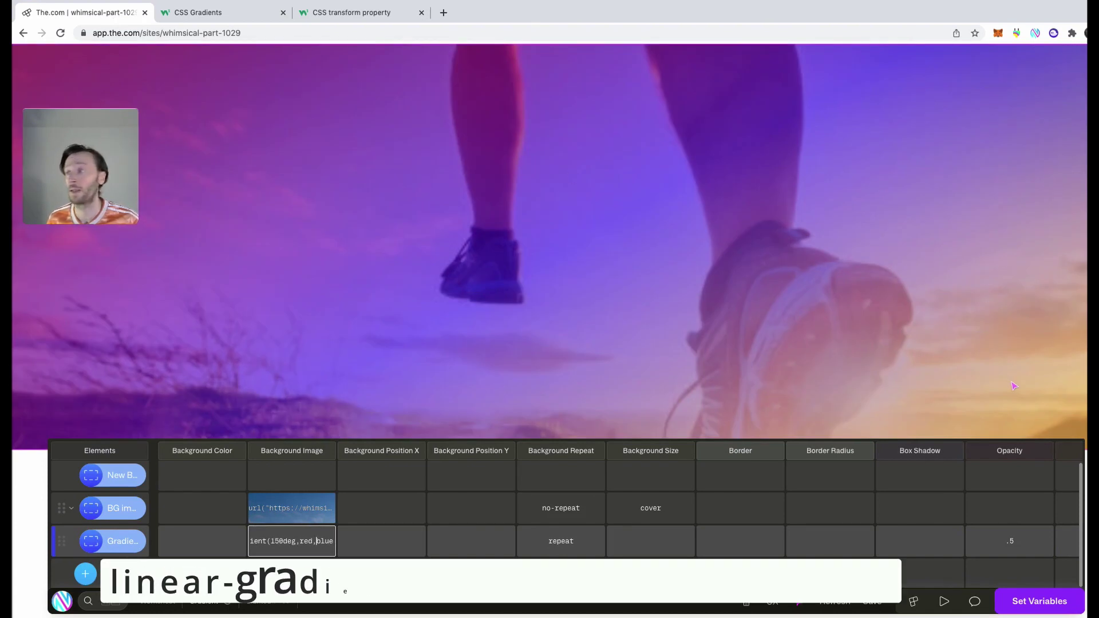
Switch to the W3Schools CSS Gradients page and open its Radial Gradients page.
left_click(200, 12)
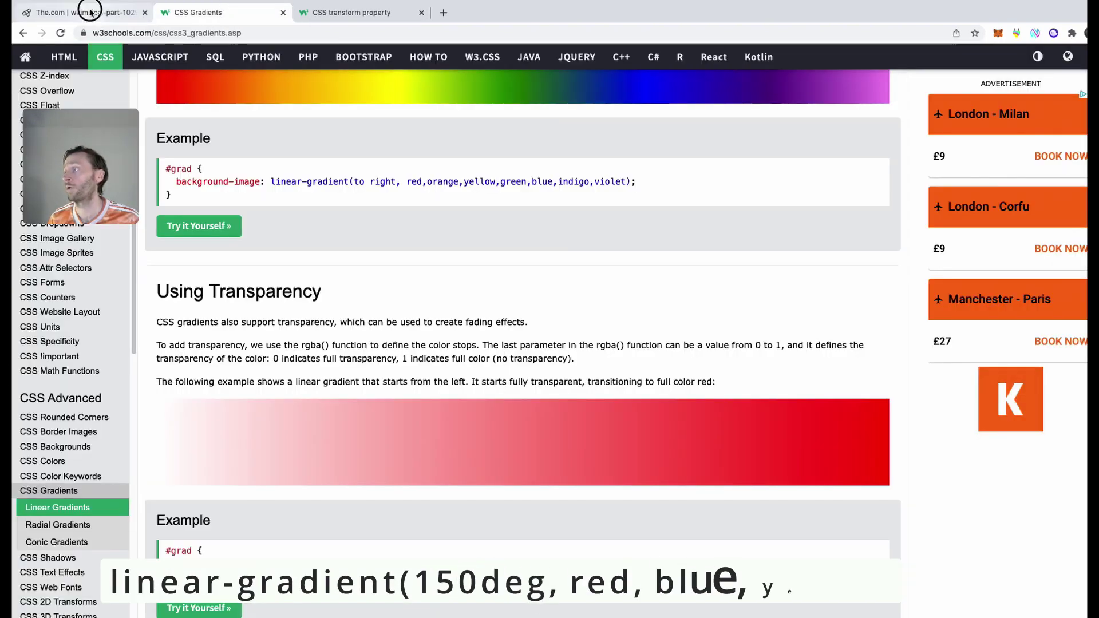
left_click(89, 12)
left_click(200, 12)
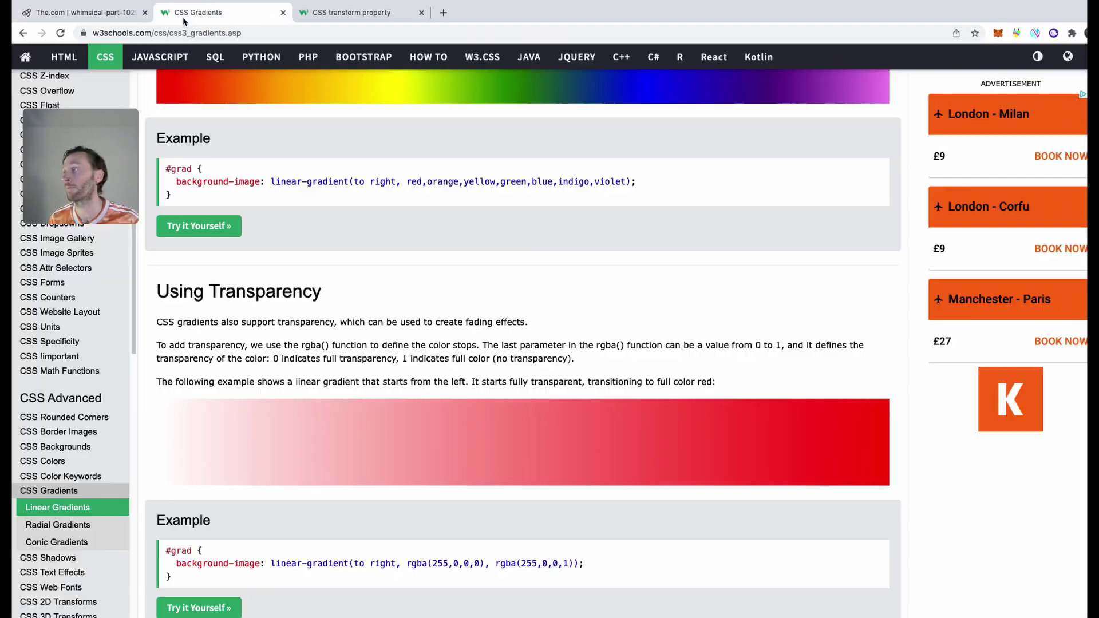
left_click(87, 528)
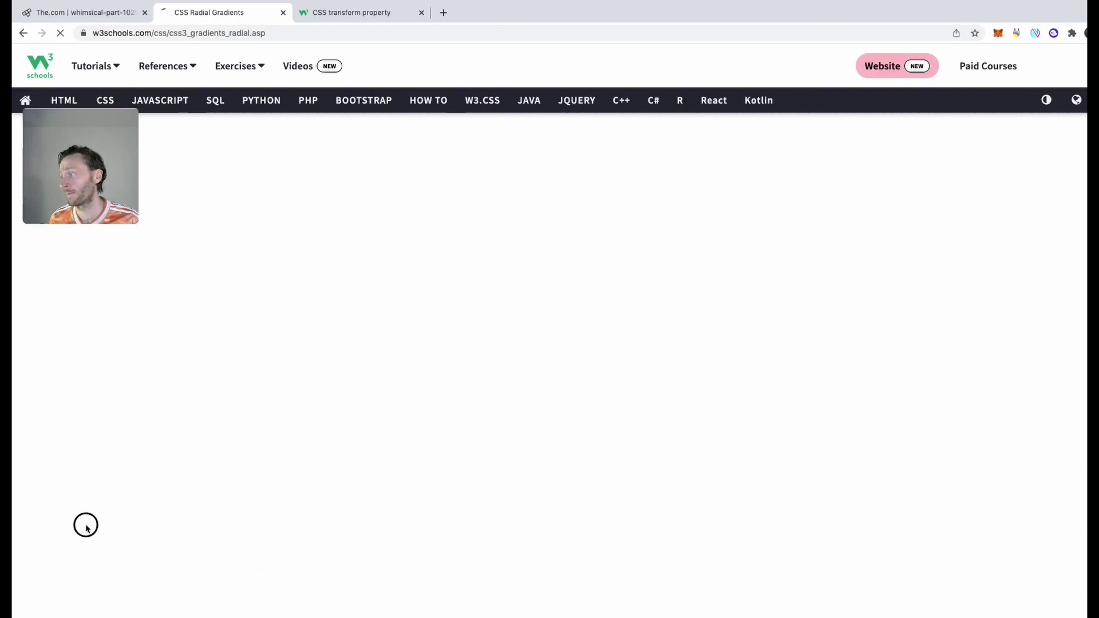
Select the radial keyword in the W3Schools evenly spaced example and use it to replace linear in the Gradient div's background image.
scroll(506, 337, "down", 7)
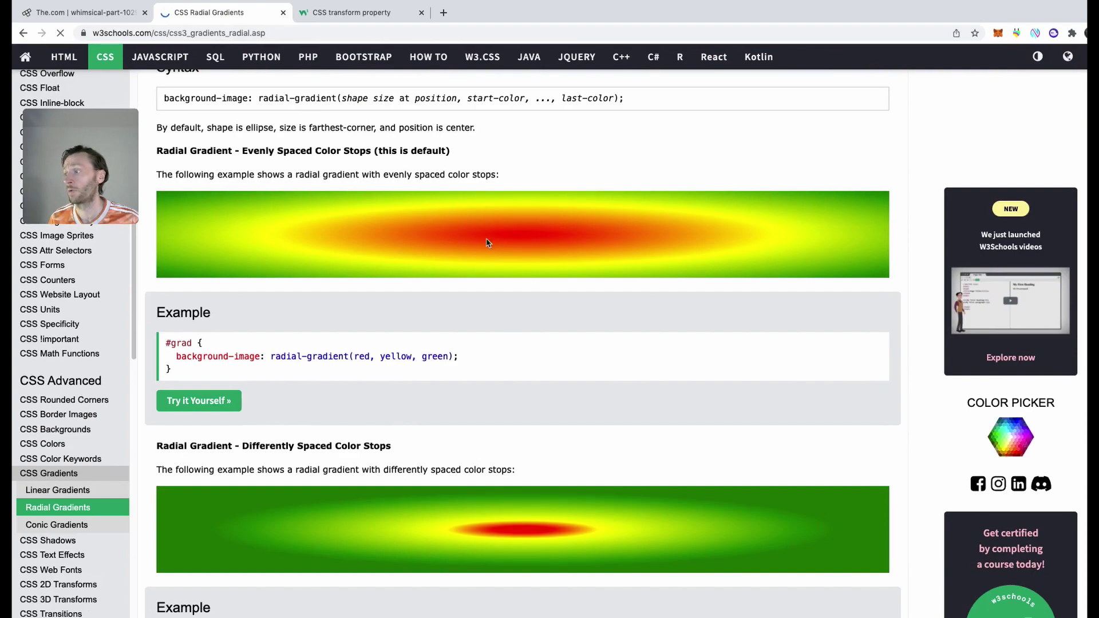
double_click(296, 356)
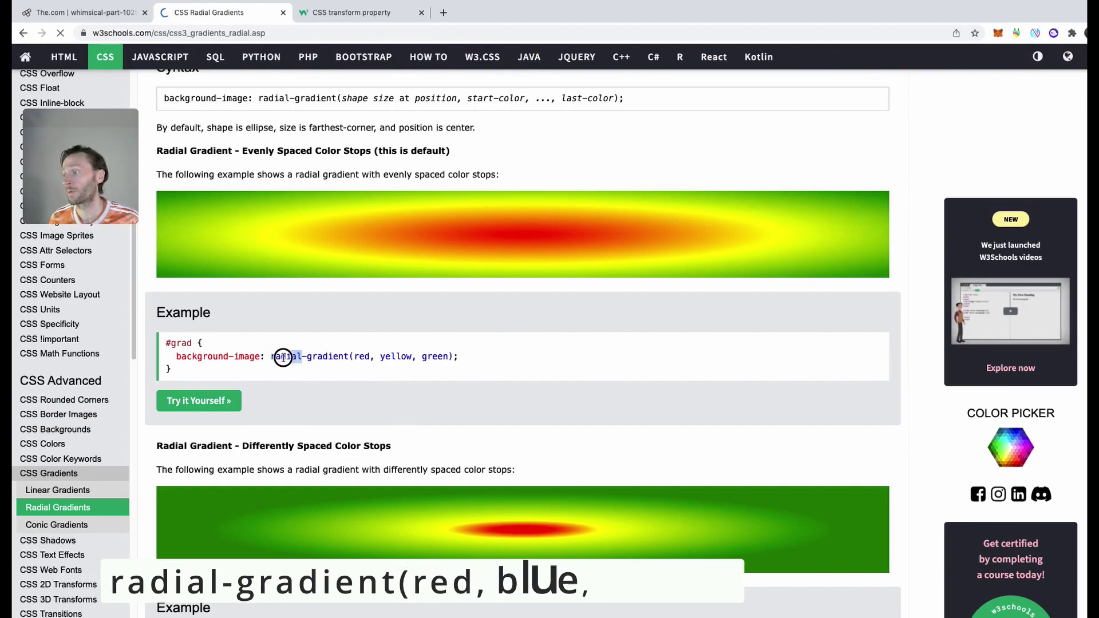
left_click(74, 12)
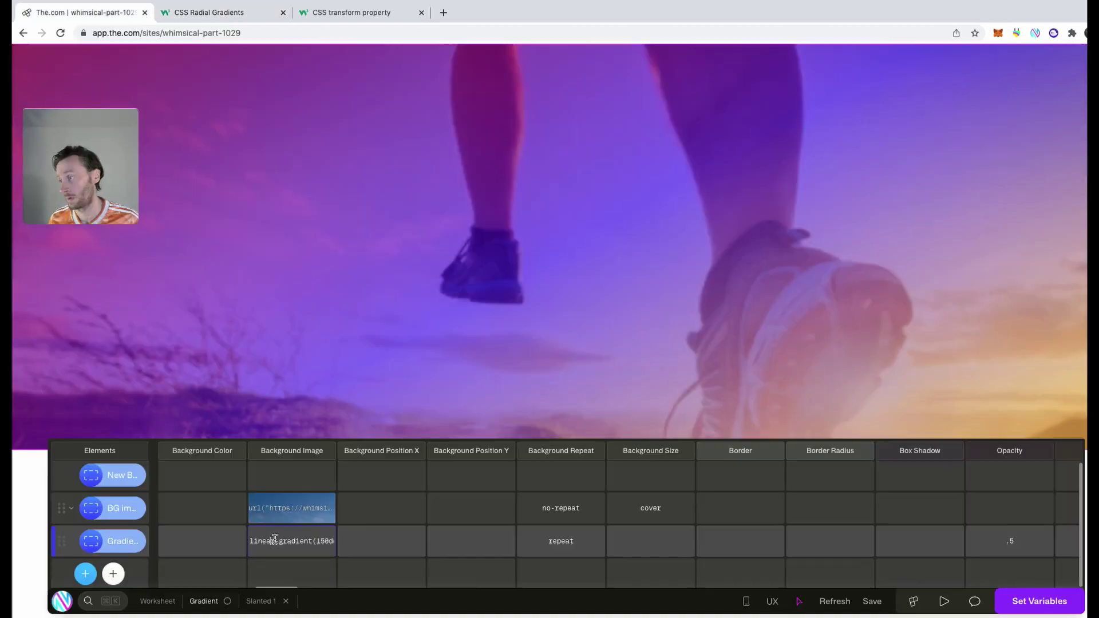
left_click(275, 540)
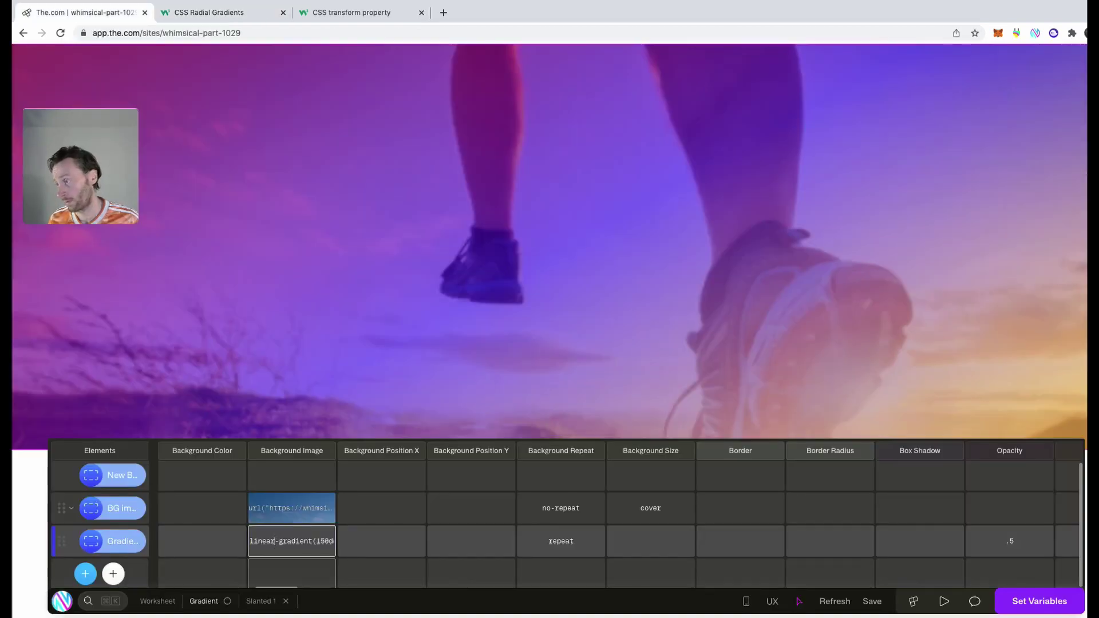
key("BackSpace")
key("BackSpace")
key("BackSpace")
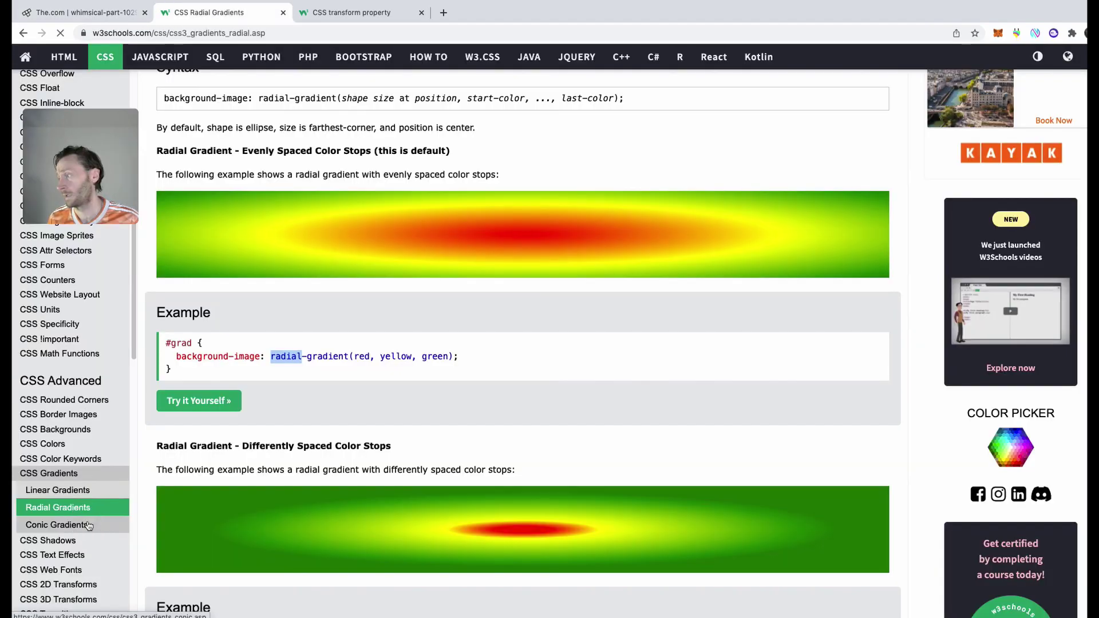
Open the Conic Gradients page on W3Schools.
left_click(87, 523)
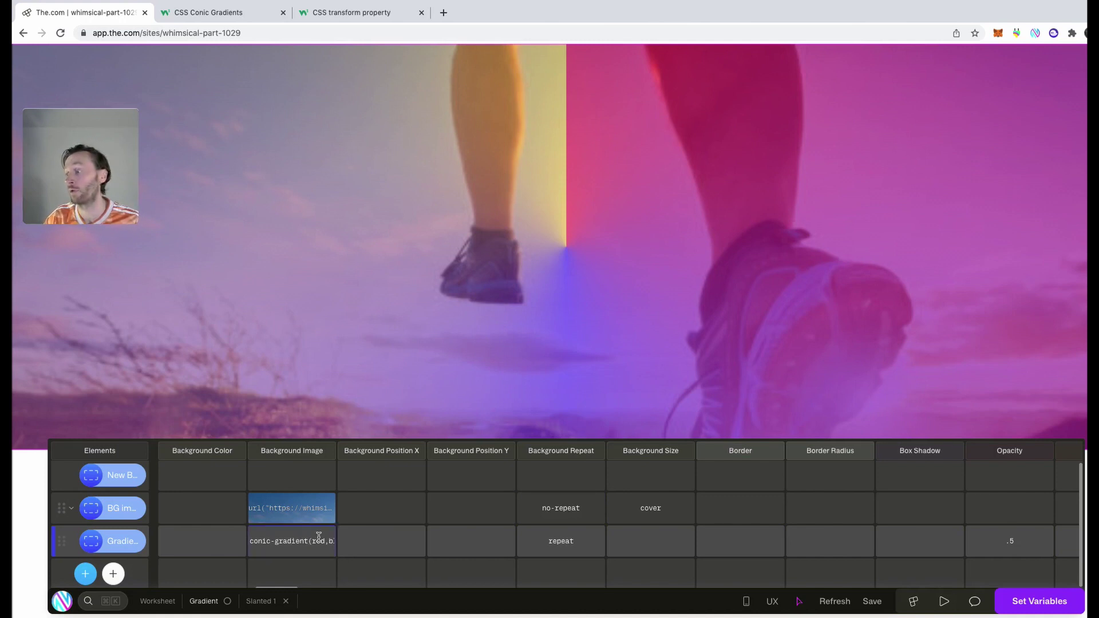
Replace conic with linear in the gradient function of the Gradient div's background image.
key("BackSpace")
key("BackSpace")
key("BackSpace")
key("BackSpace")
key("BackSpace")
type("linear")
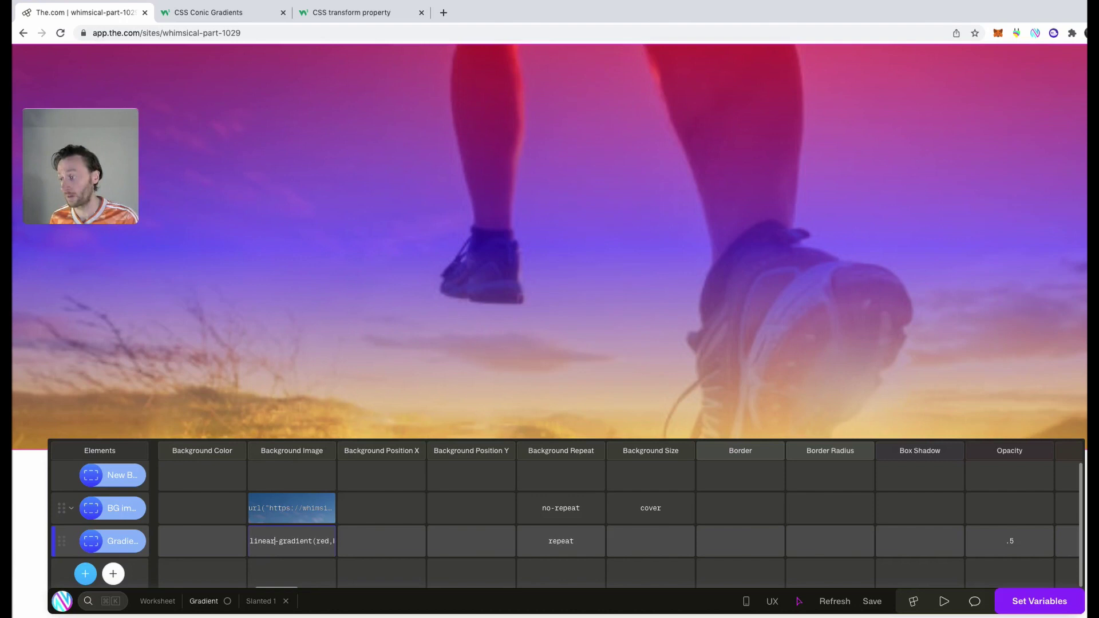